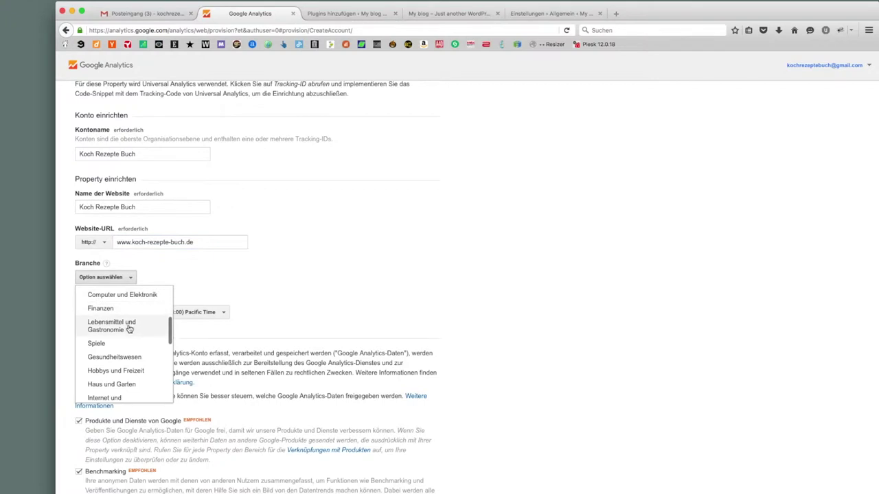
Choose Lebensmittel und Gastronomie as the industry and set the reporting time zone country to Deutschland.
scroll(308, 286, "down", 4)
left_click(121, 182)
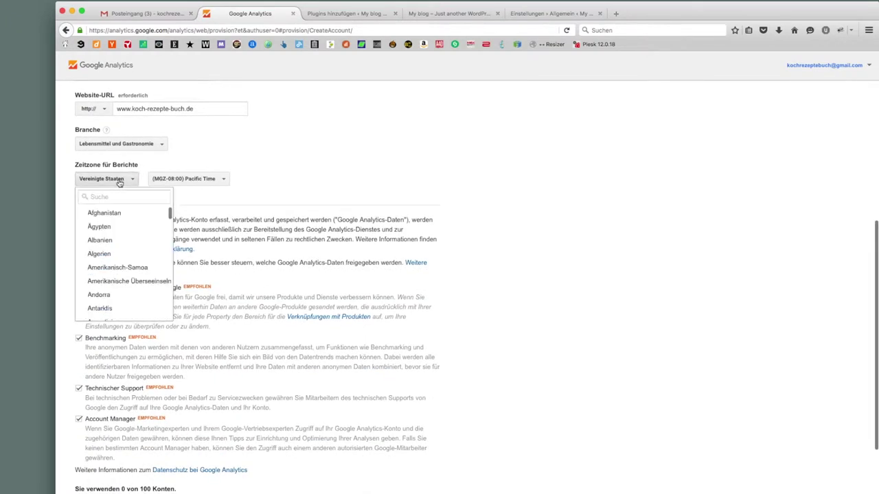
type("det")
key("BackSpace")
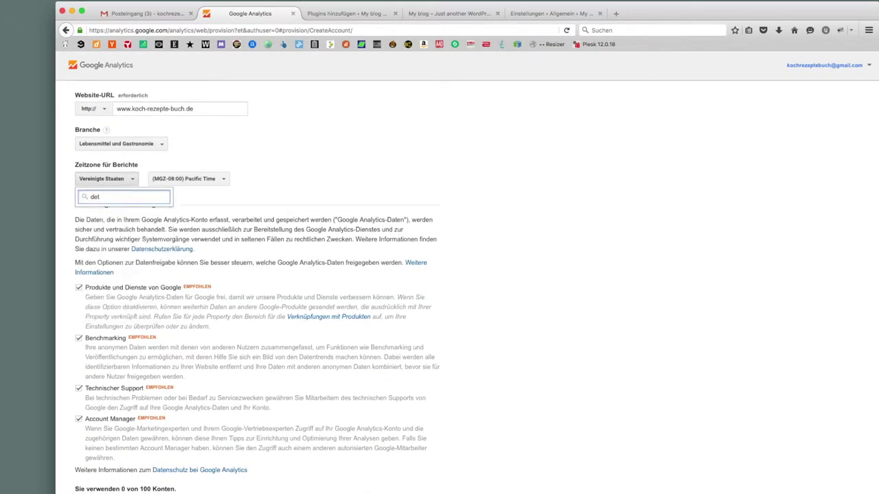
type("utschlna")
key("BackSpace")
key("BackSpace")
type("and")
key("Down")
key("Return")
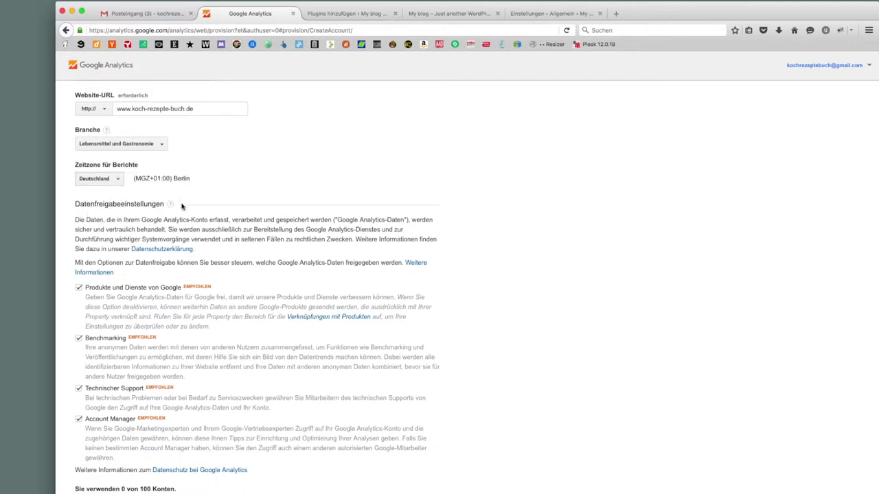
Request the tracking ID and accept the Google Analytics terms of service for Deutschland.
scroll(344, 196, "down", 3)
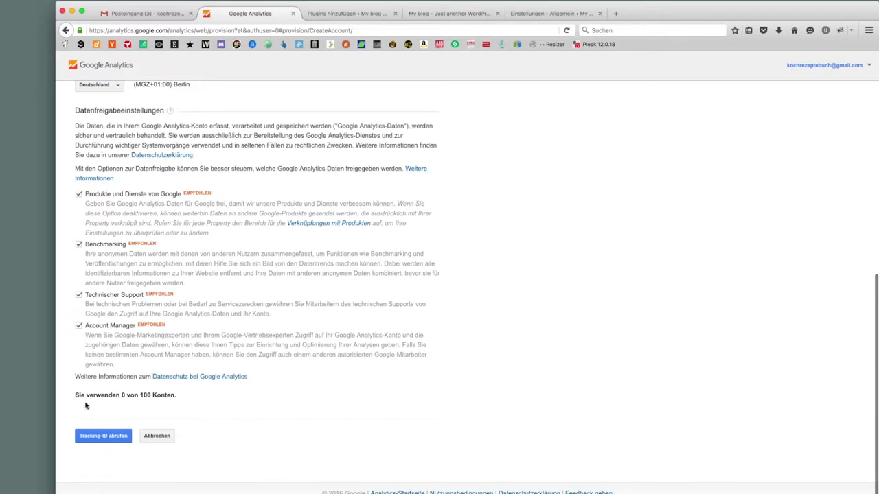
left_click(103, 439)
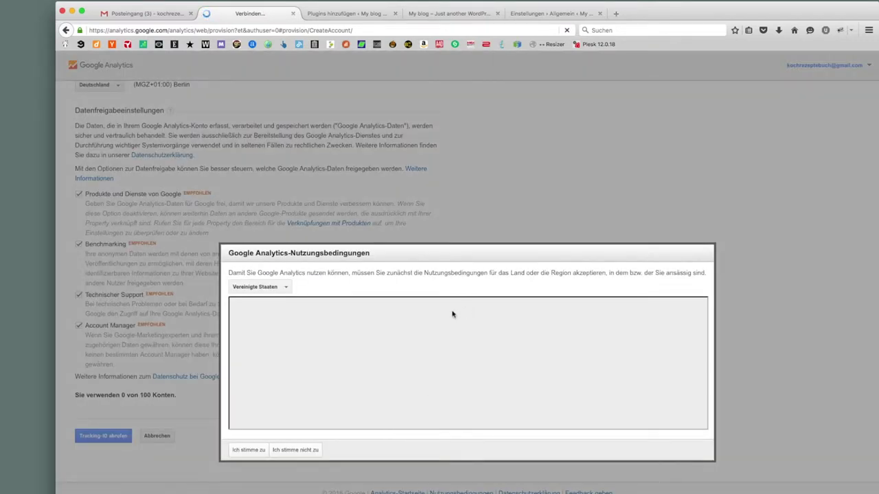
left_click(283, 287)
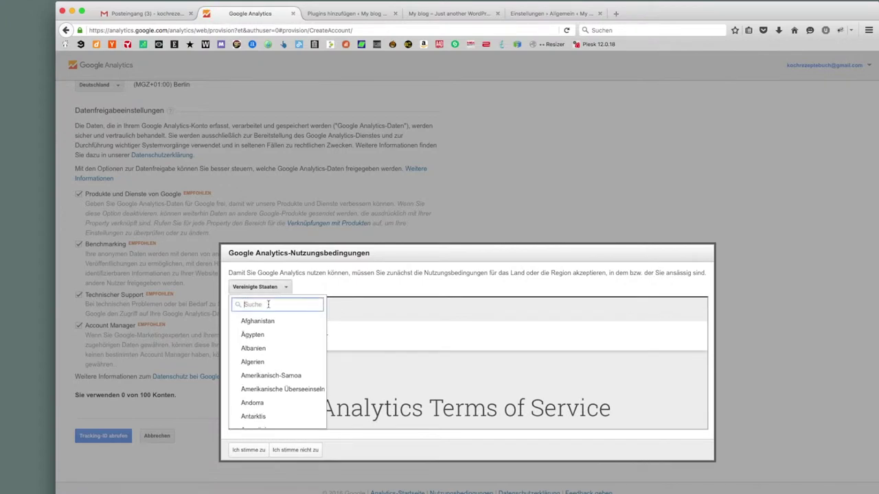
type("deutschland")
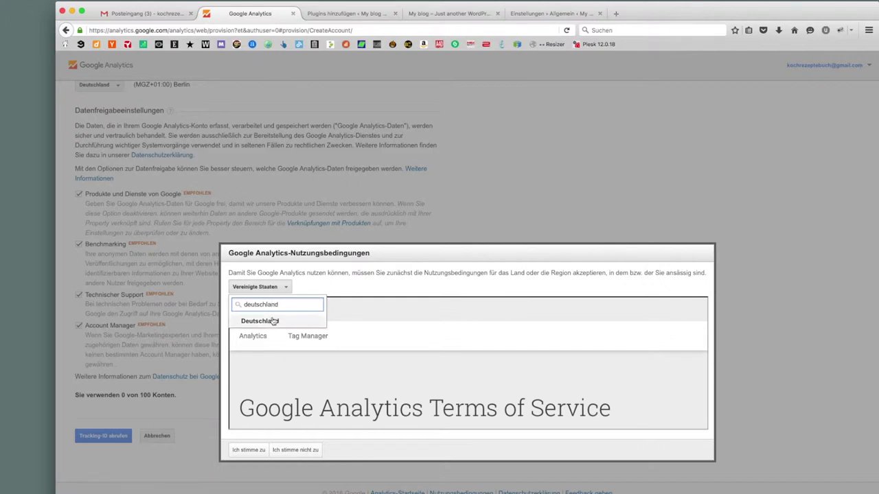
left_click(268, 322)
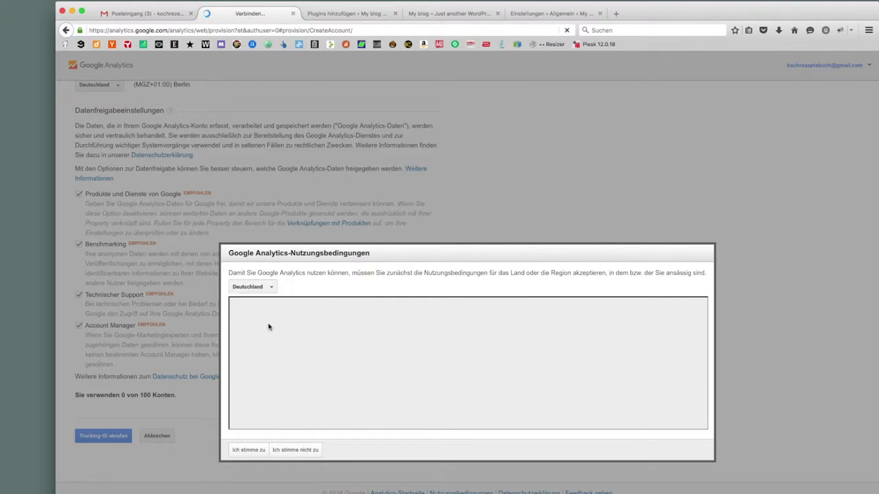
left_click(248, 451)
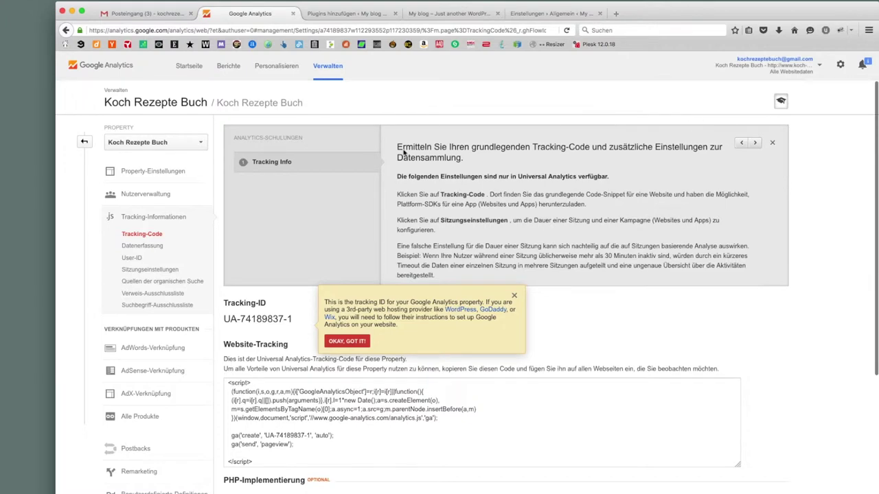
Dismiss the Analytics training panel and the tracking ID hint, and look at the property's tracking ID.
left_click(772, 142)
left_click(514, 126)
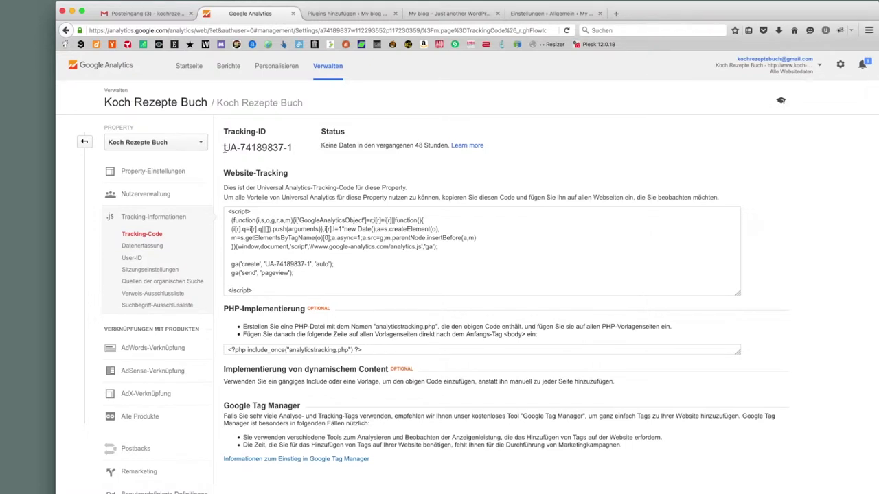
left_click_drag(292, 147, 223, 148)
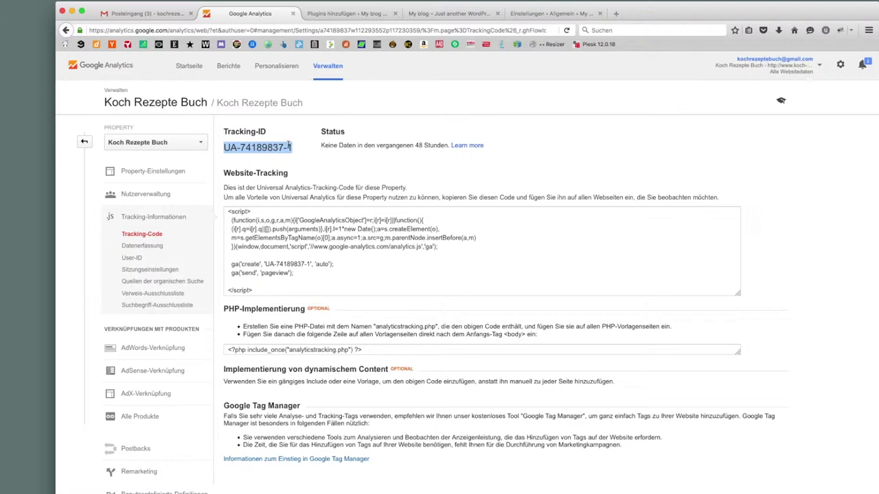
left_click(288, 146)
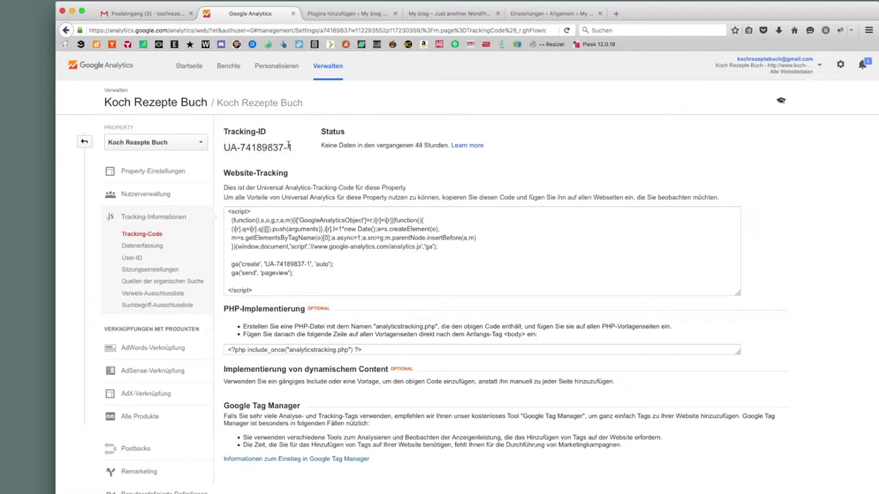
Switch to the blog's WordPress admin and open the page for adding new plugins.
left_click(350, 21)
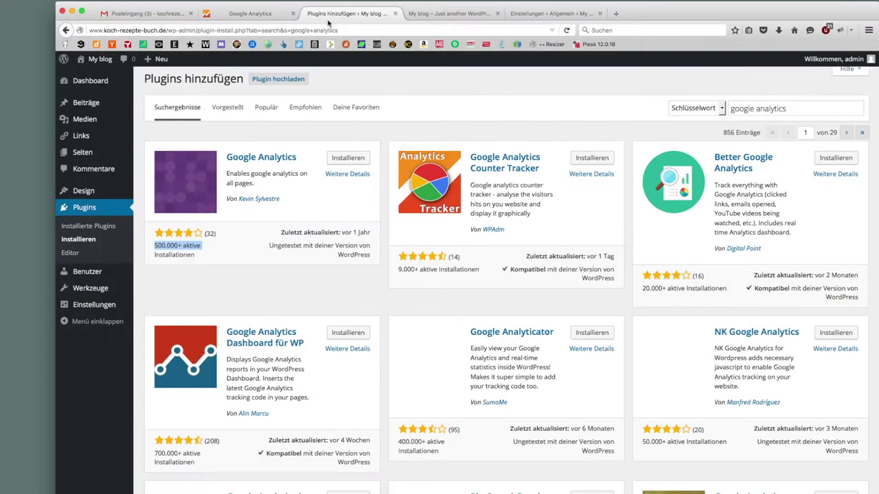
left_click(114, 30)
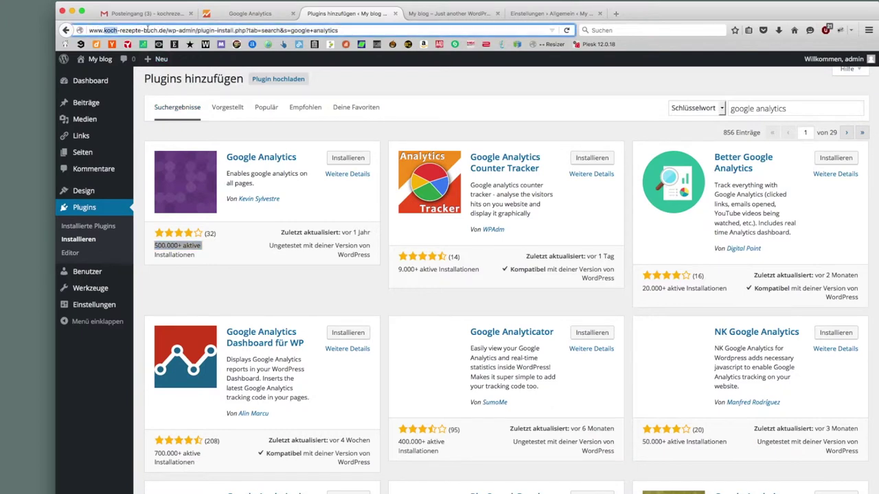
left_click_drag(168, 31, 88, 31)
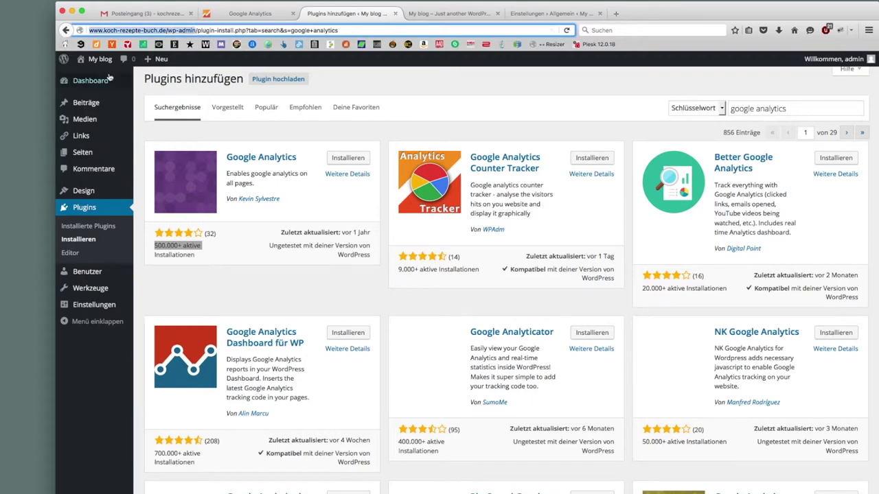
mouse_move(99, 108)
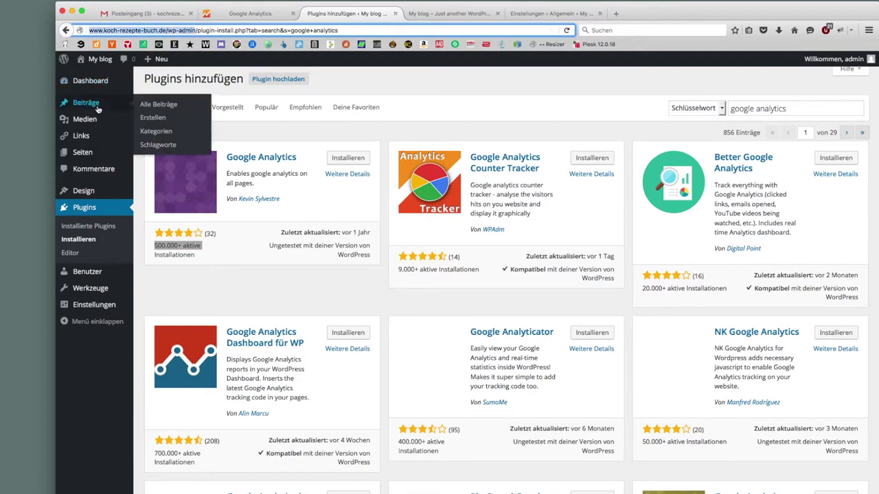
left_click(88, 209)
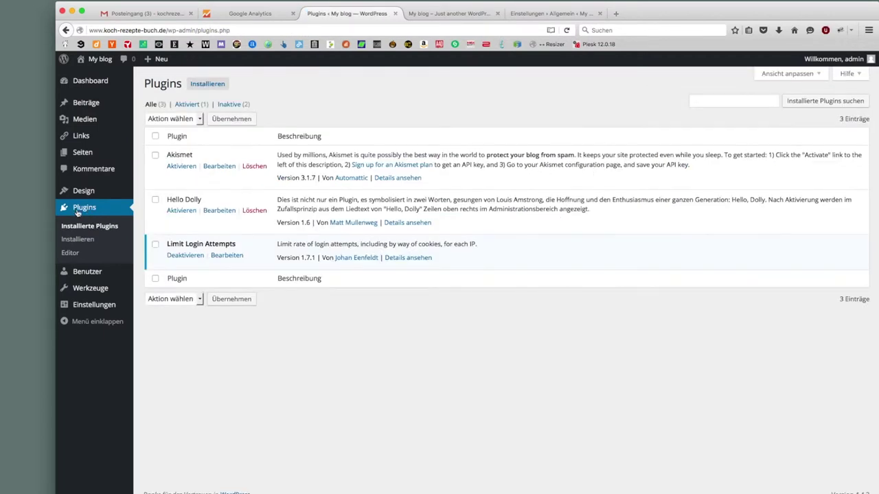
left_click(74, 240)
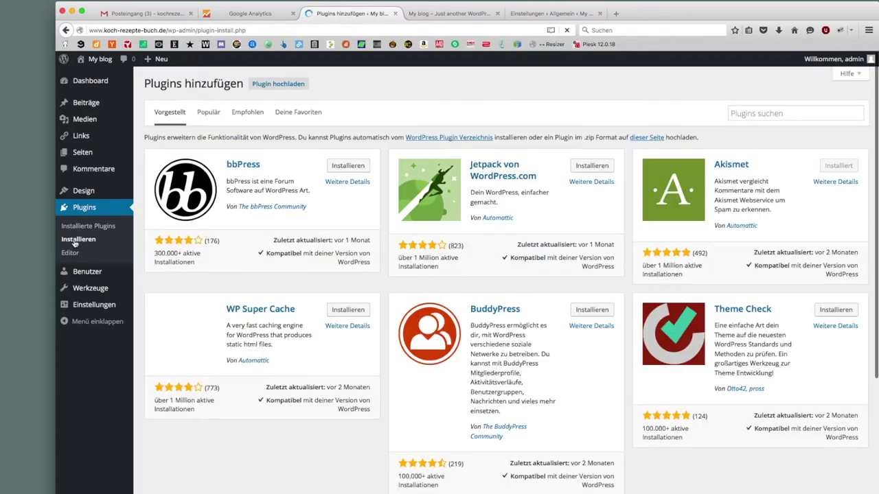
Search the plugin directory for "google analytics".
left_click(765, 113)
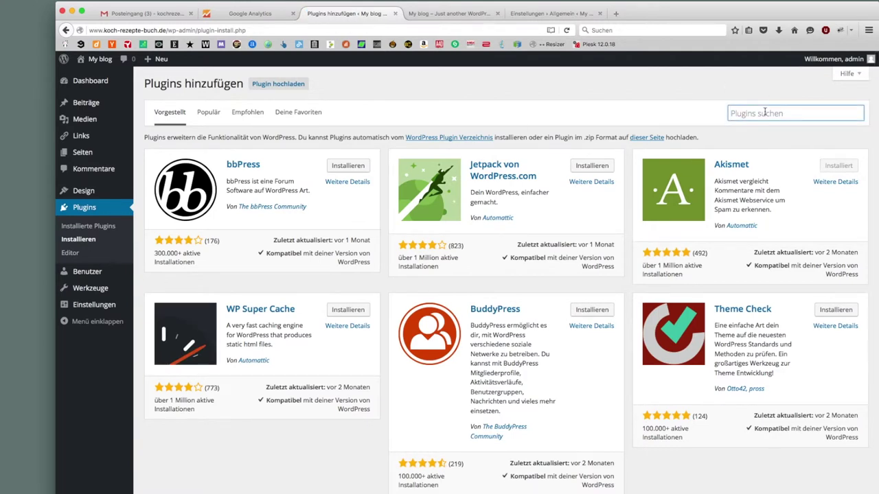
type("google analytics")
key("BackSpace")
key("BackSpace")
key("BackSpace")
key("BackSpace")
type("tics")
key("Return")
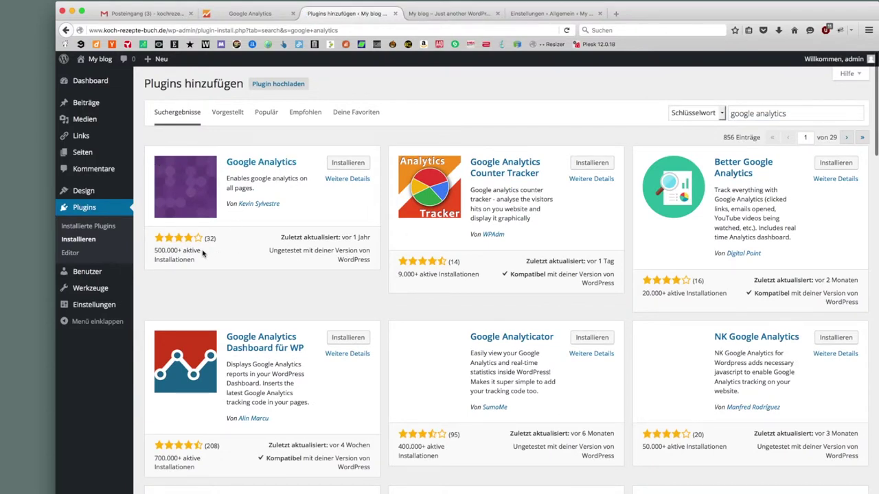
Check the rating and active installations of the plugin named Google Analytics, then install and activate it.
left_click_drag(201, 253, 156, 253)
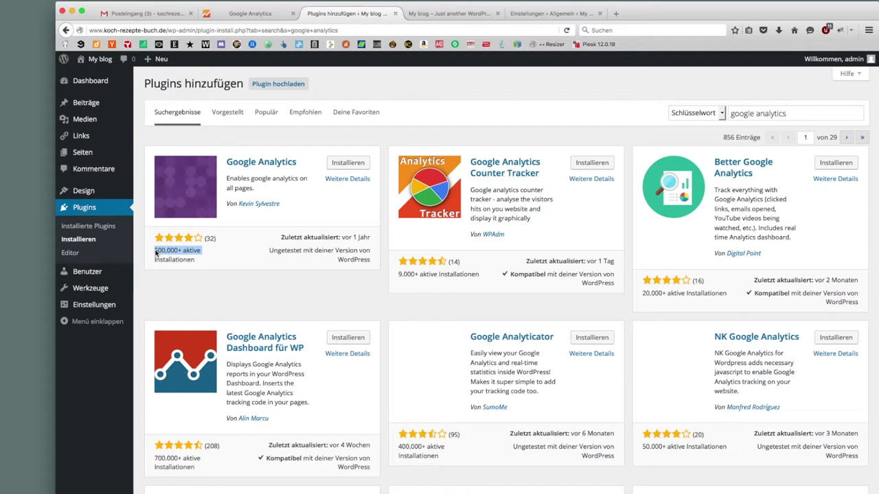
left_click(243, 261)
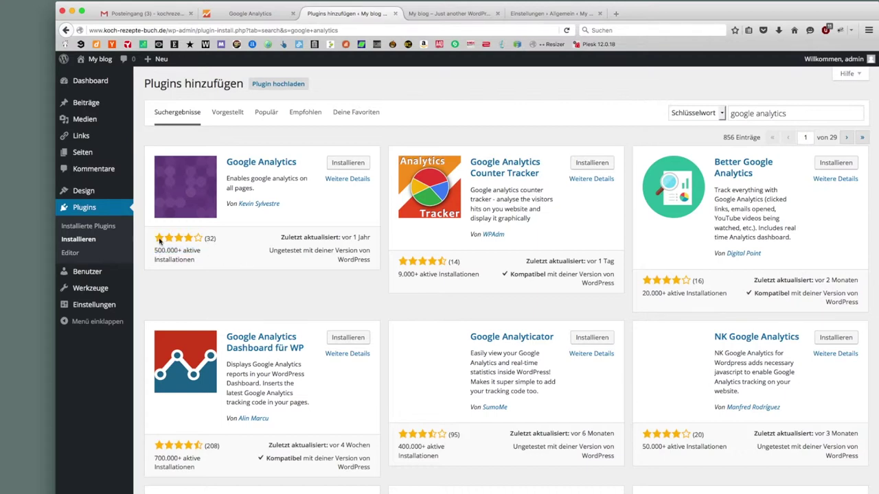
mouse_move(191, 239)
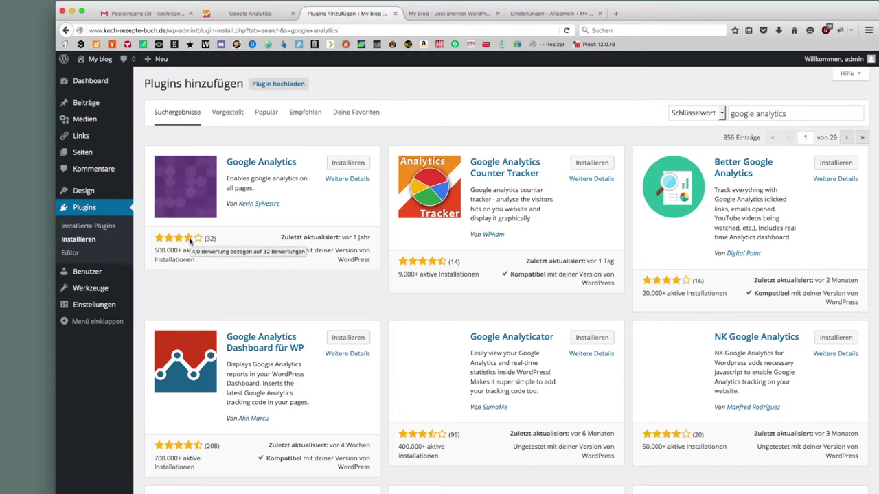
left_click_drag(201, 251, 168, 254)
left_click(177, 252)
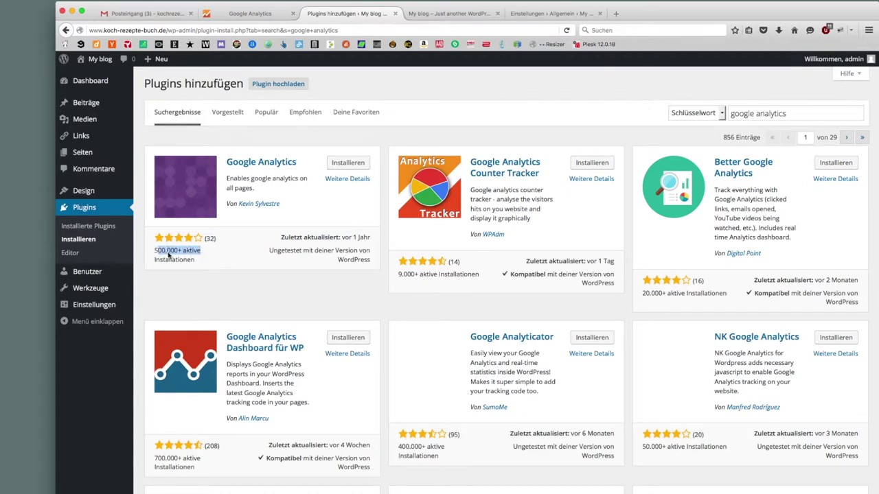
left_click(213, 251)
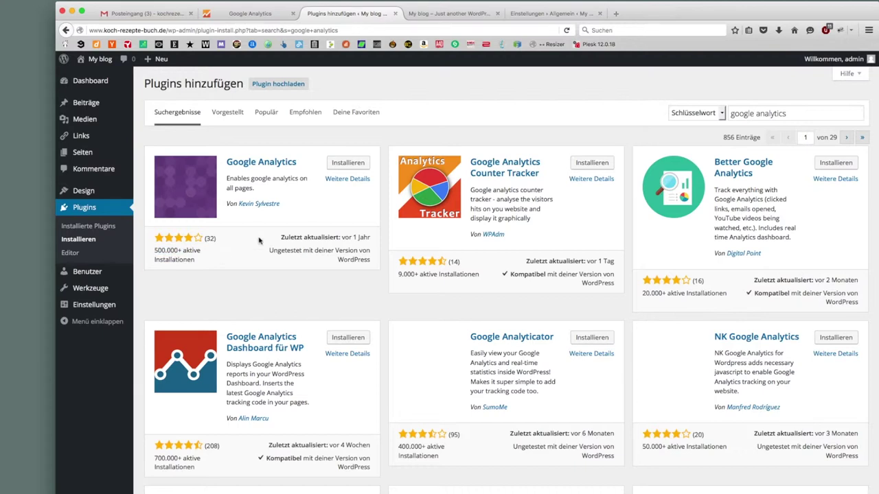
left_click(347, 163)
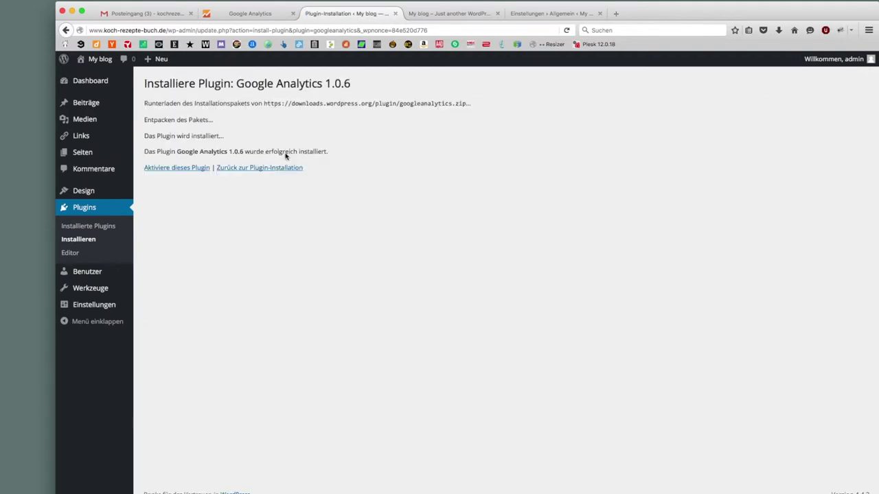
left_click(180, 172)
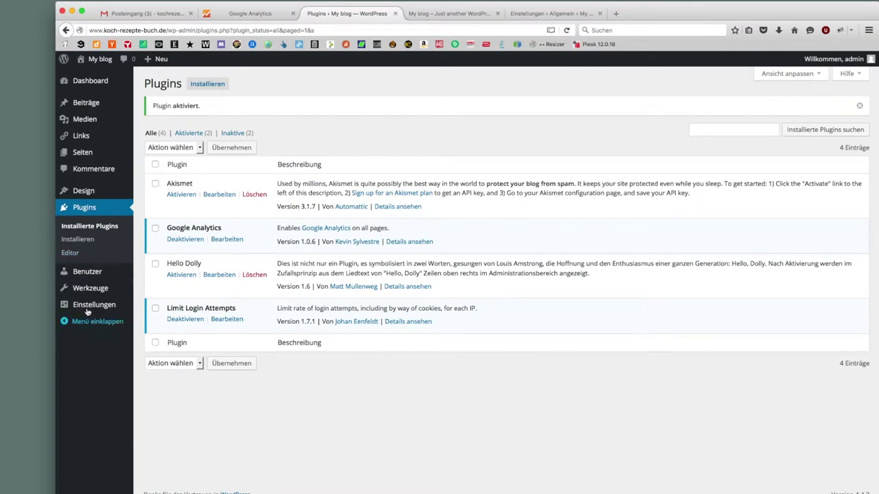
Open the settings of the Google Analytics plugin and clear the placeholder Web Property ID.
mouse_move(87, 311)
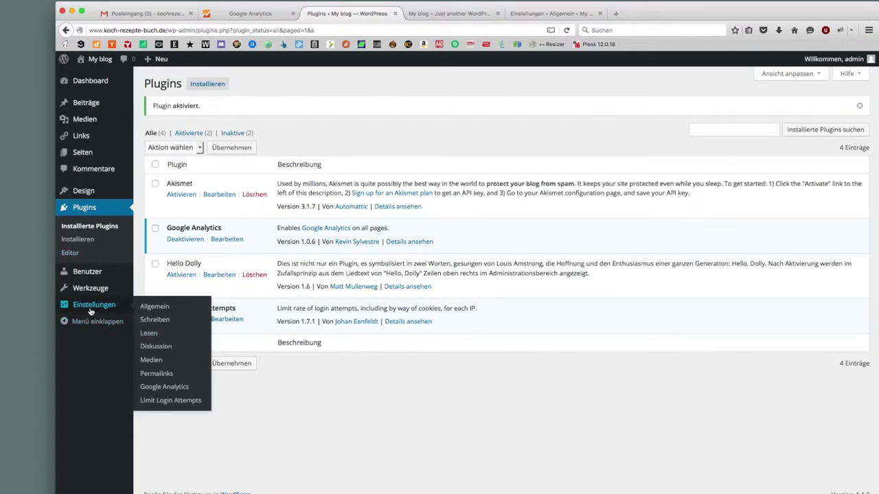
left_click(157, 388)
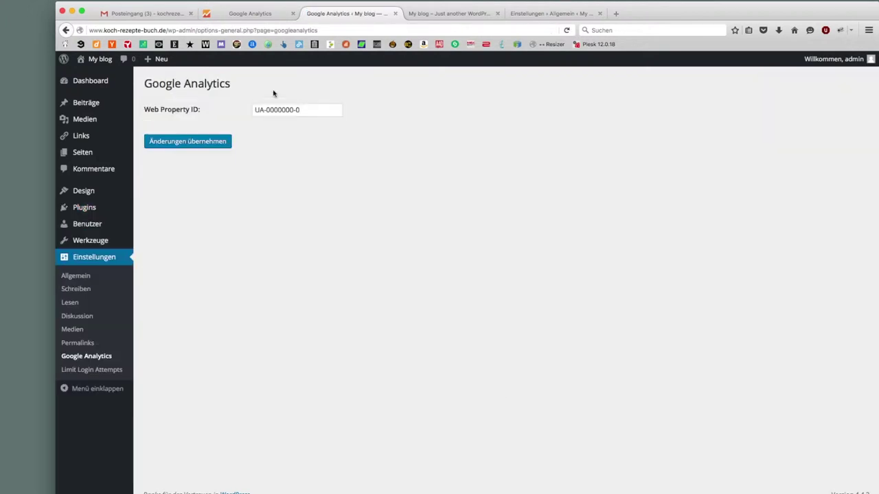
triple_click(279, 109)
key("BackSpace")
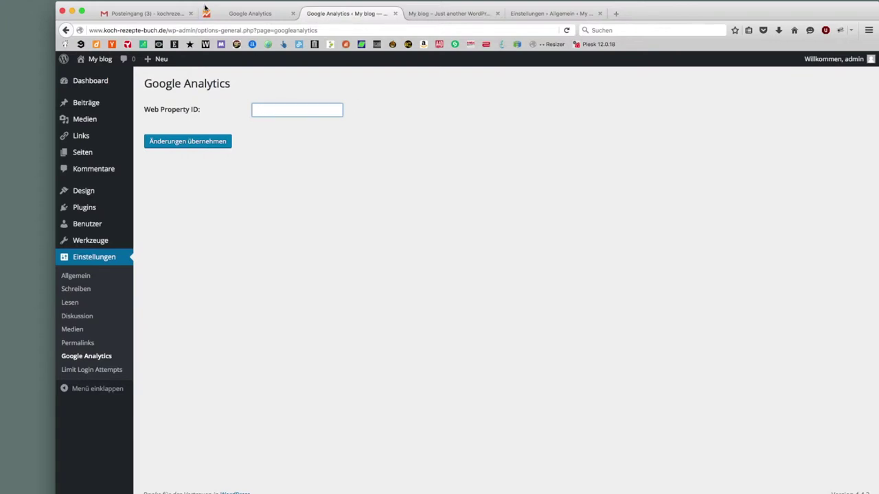
Copy the property's tracking ID from Google Analytics into the plugin's Web Property ID field and save the changes.
left_click(223, 17)
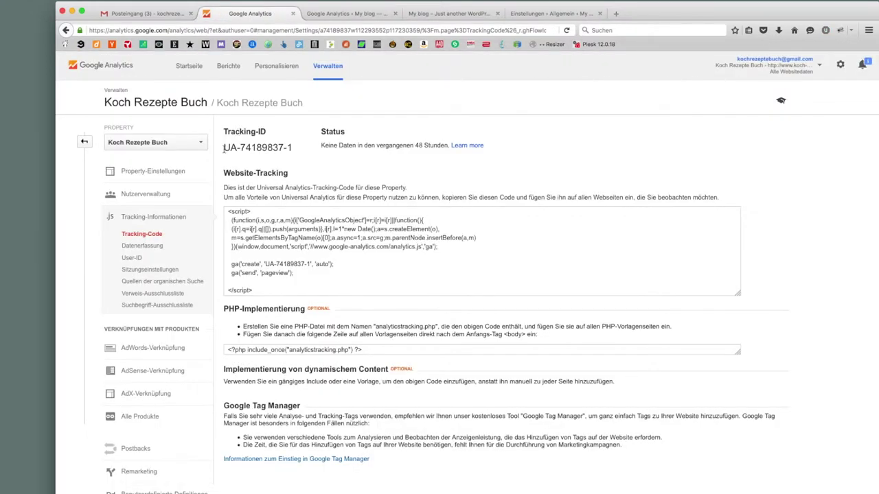
left_click_drag(223, 148, 292, 150)
key("super+c")
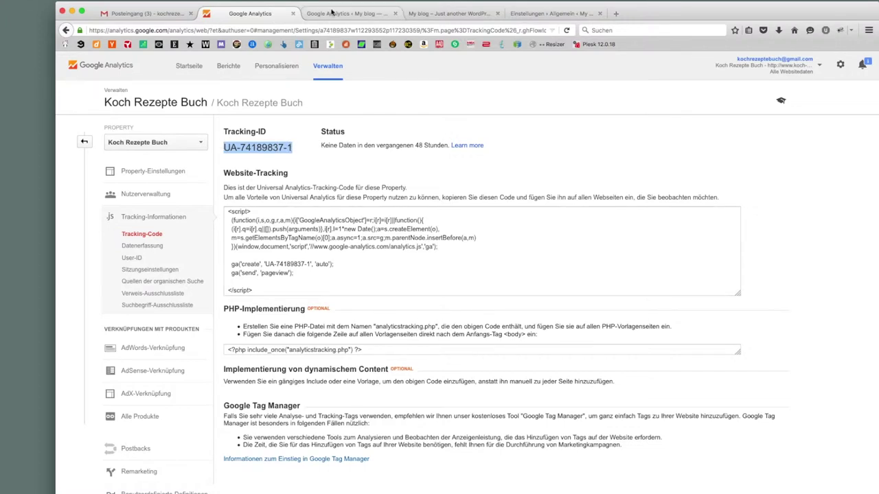
left_click(330, 13)
left_click(300, 112)
key("super+v")
left_click(178, 148)
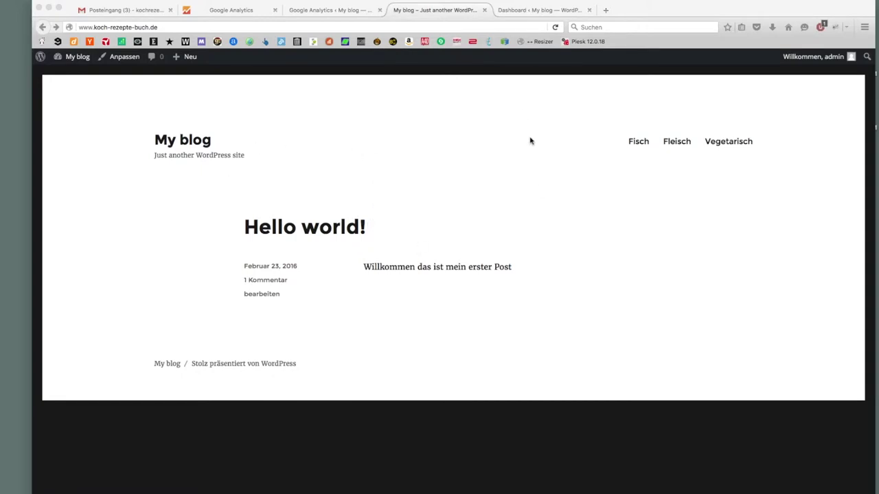
Go to the blog's front page and open the Fisch item in its navigation menu.
left_click(583, 141)
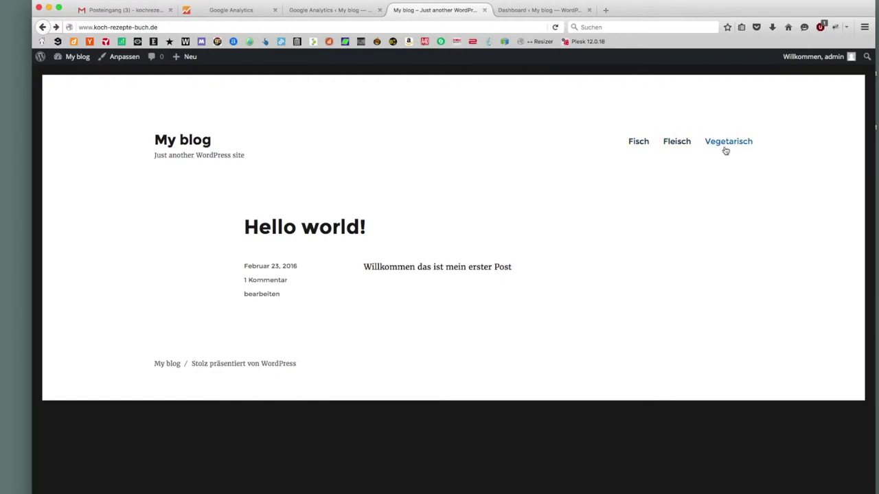
left_click(638, 142)
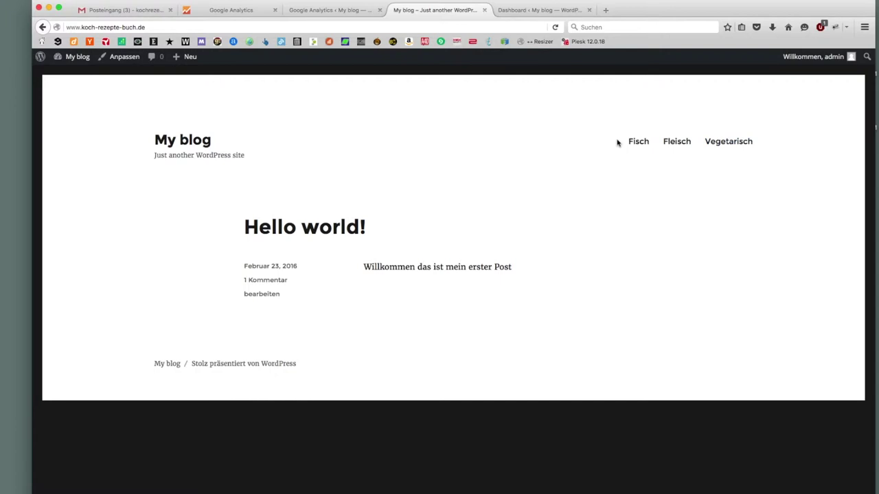
Open the blog's Fisch category page and return to the front page.
left_click(644, 142)
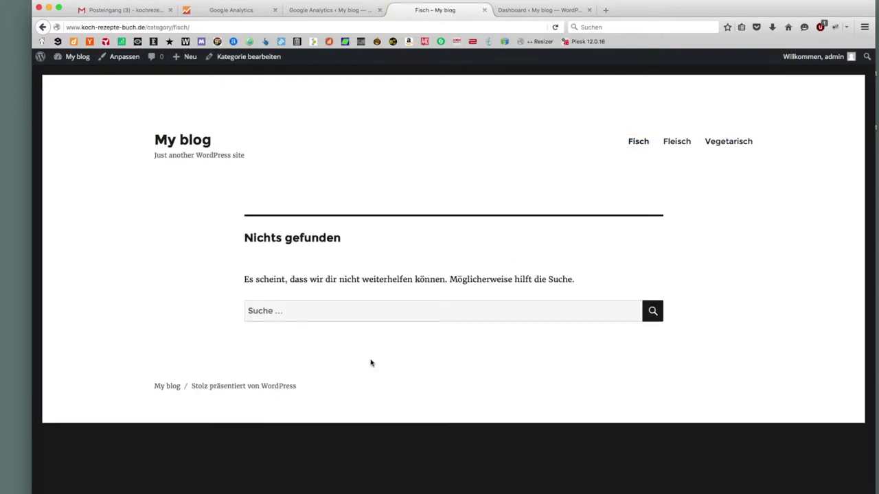
left_click(173, 143)
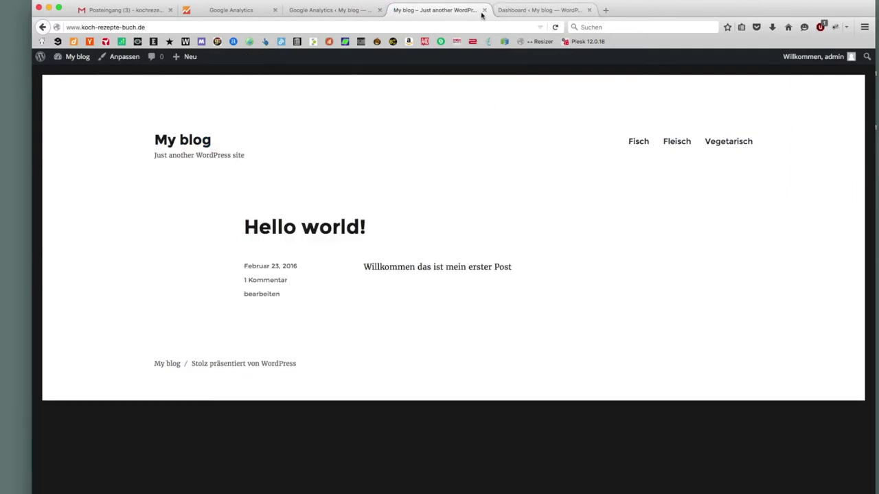
Open the post categories in the WordPress dashboard and fill in a new category named Karotten with the permalink karotten.
left_click(558, 10)
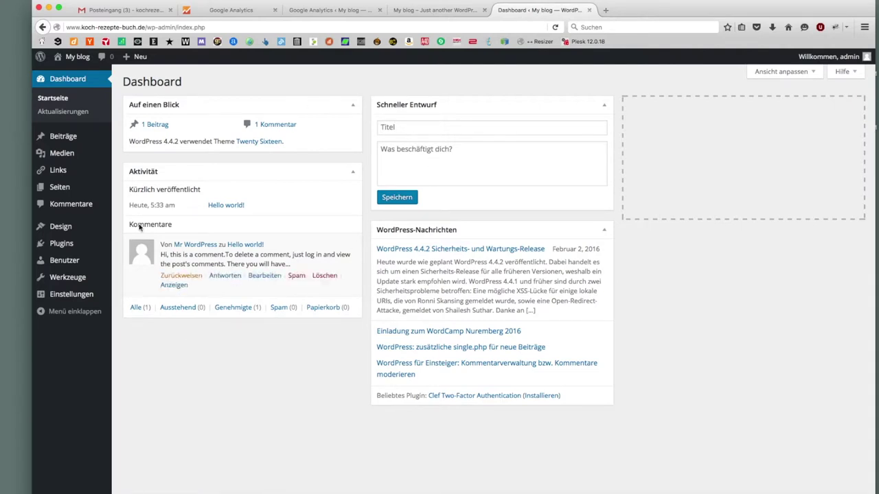
mouse_move(65, 138)
left_click(136, 166)
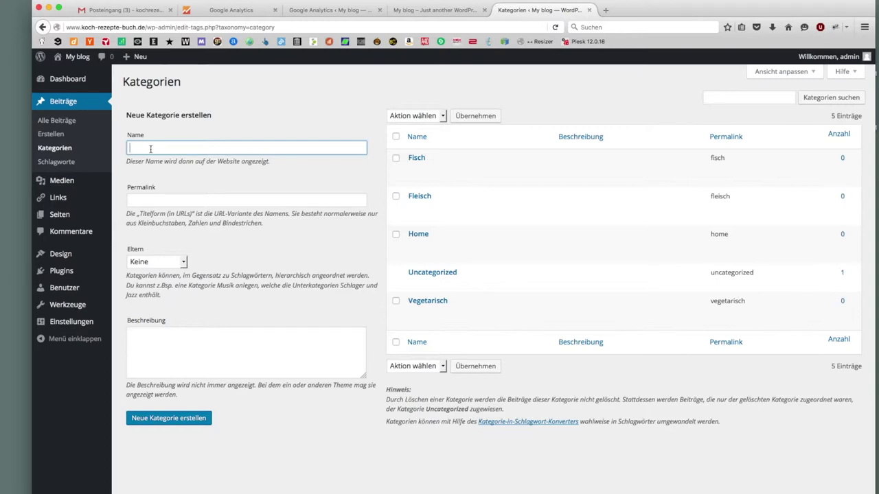
type("G")
left_click(246, 200)
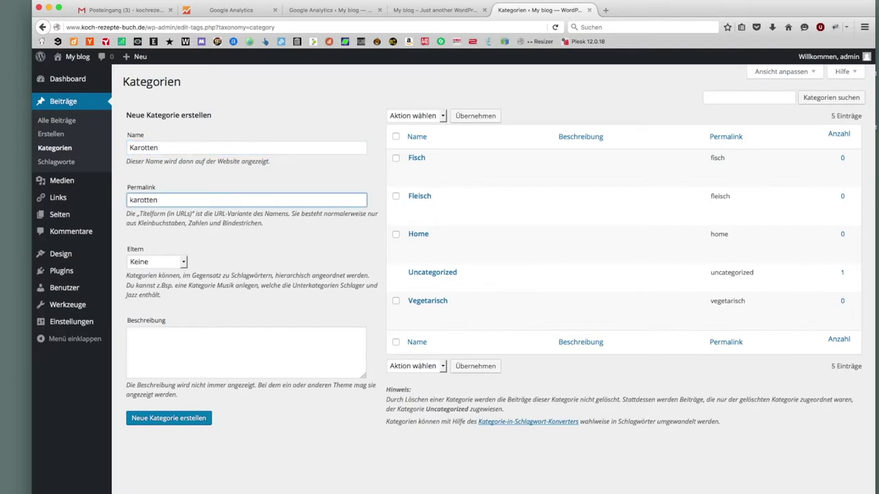
Compare the new category's permalink with the site's web address to see where it would be used.
left_click(221, 221)
left_click_drag(164, 200, 118, 206)
left_click(100, 27)
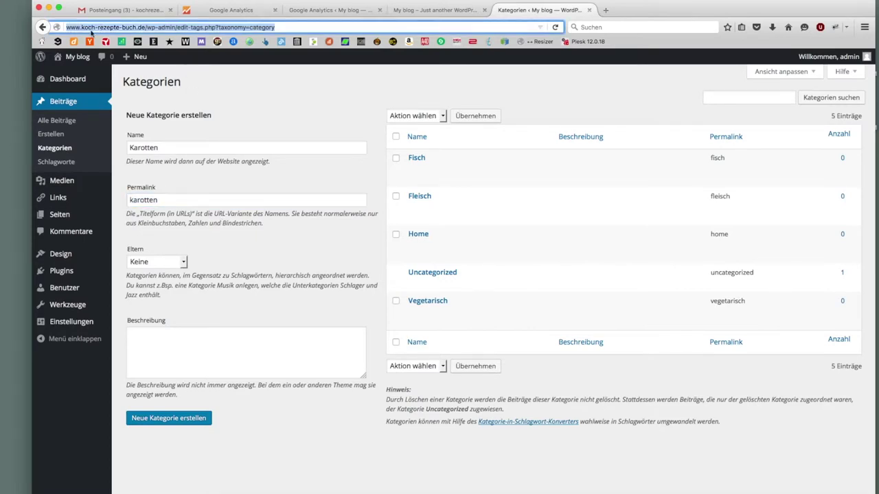
left_click(168, 204)
left_click(94, 27)
left_click(94, 27)
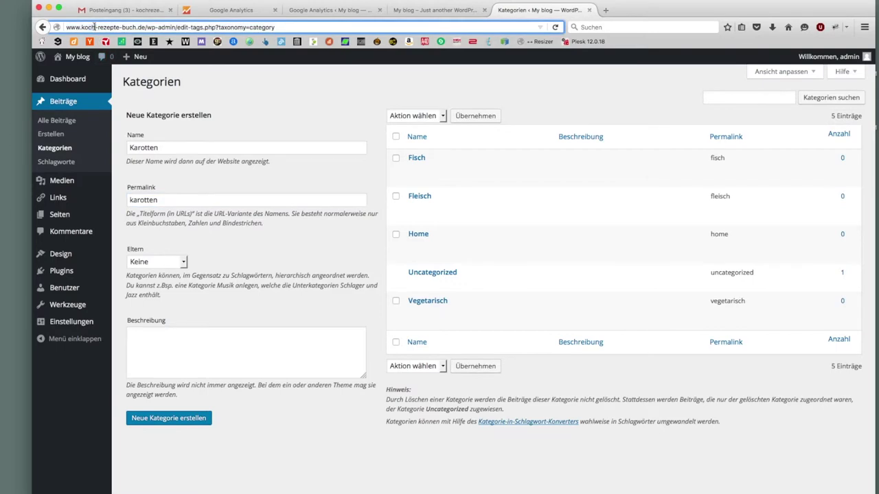
left_click_drag(81, 27, 176, 28)
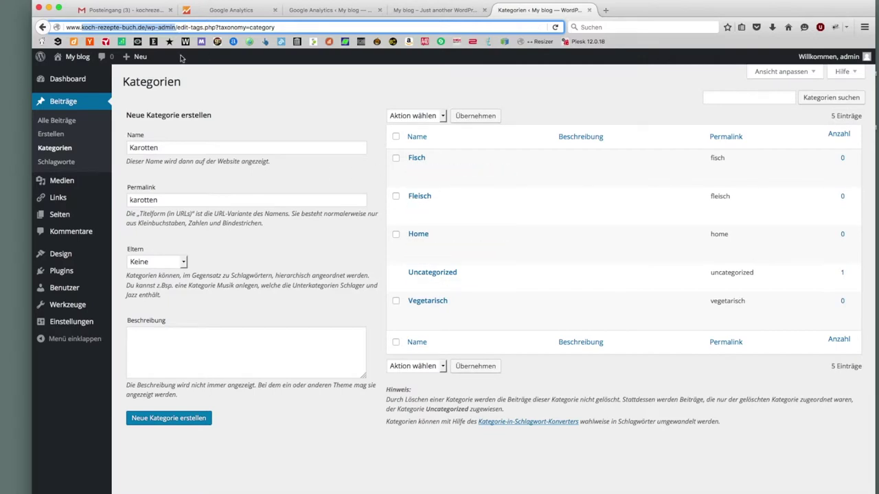
Create the Karotten category and check the blog's navigation menu by opening its Fisch item.
left_click(192, 418)
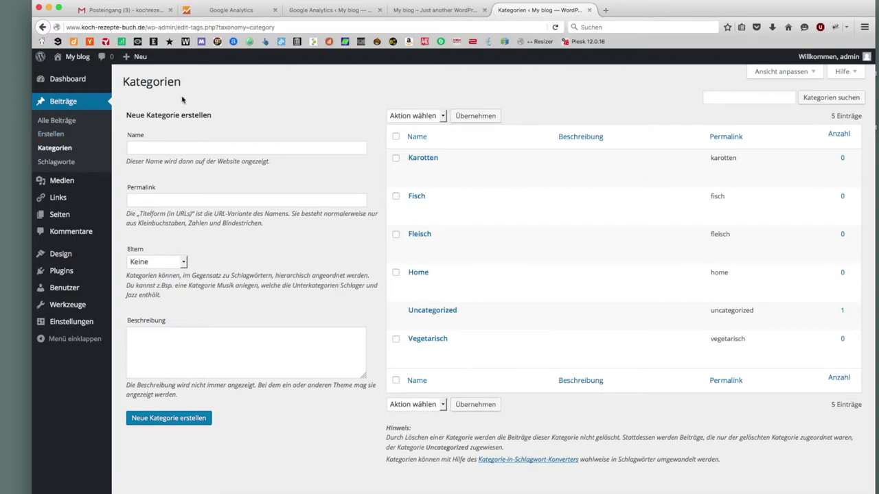
left_click(429, 11)
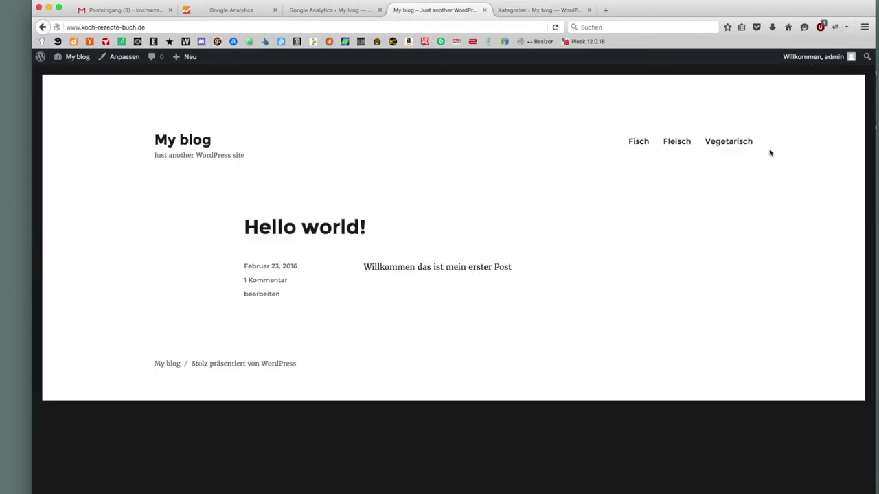
left_click(633, 144)
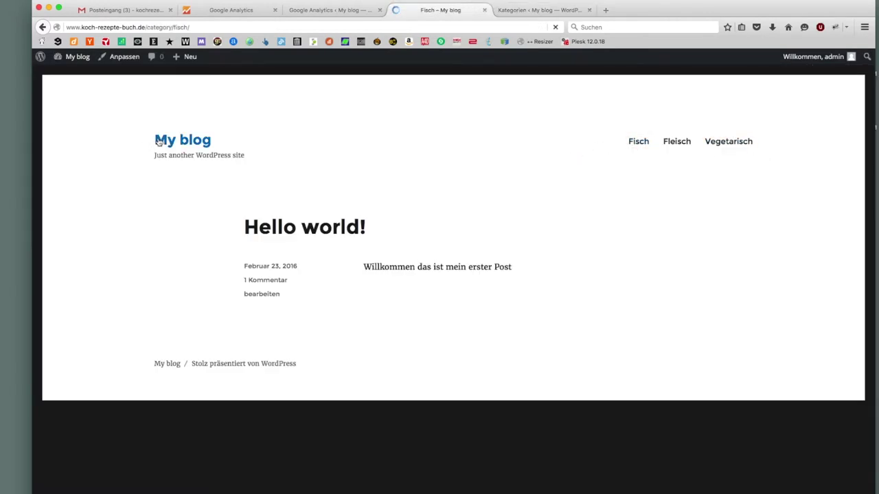
Open the dashboard's menu editor and examine the pages, links and posts offered as items for the Primary menu.
left_click(533, 11)
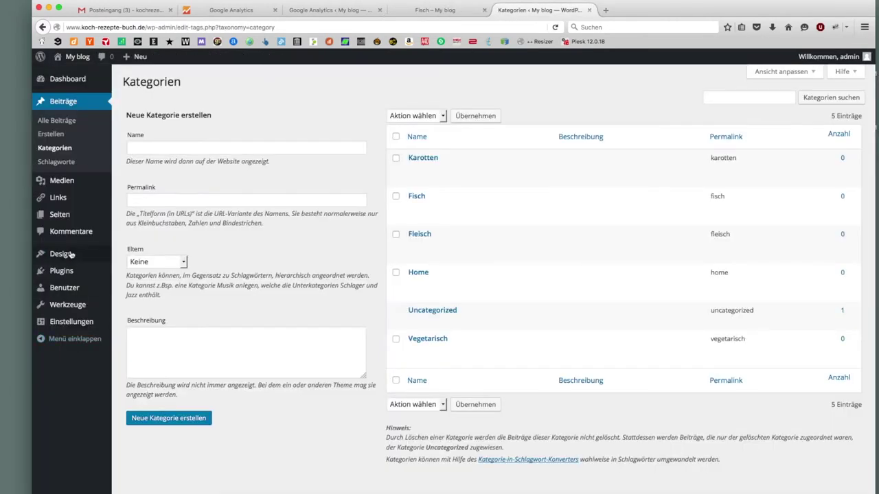
mouse_move(69, 256)
left_click(130, 297)
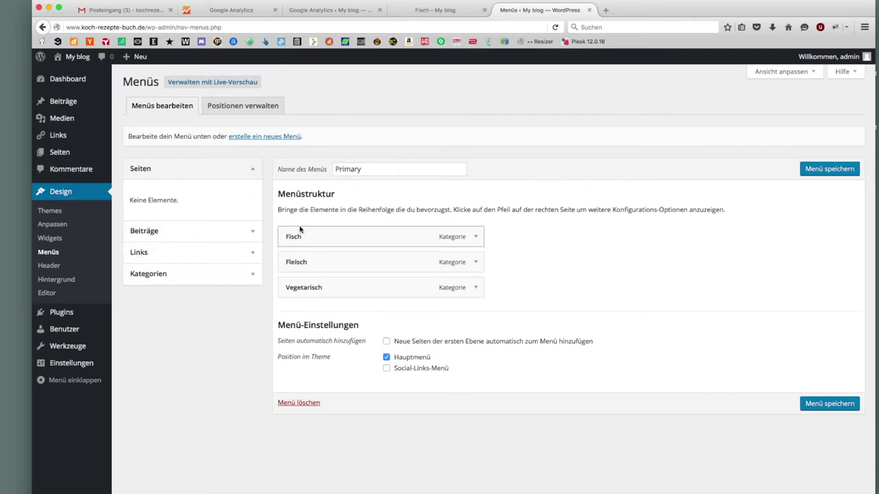
left_click(247, 234)
left_click(250, 302)
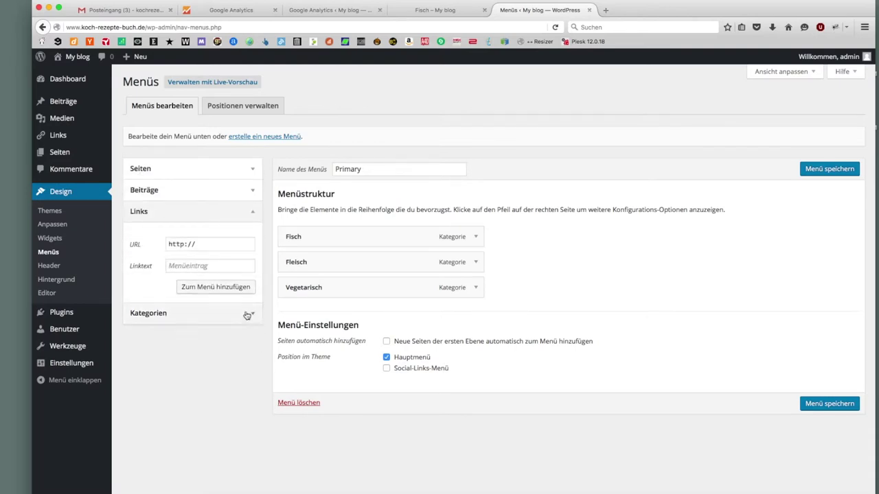
left_click(251, 171)
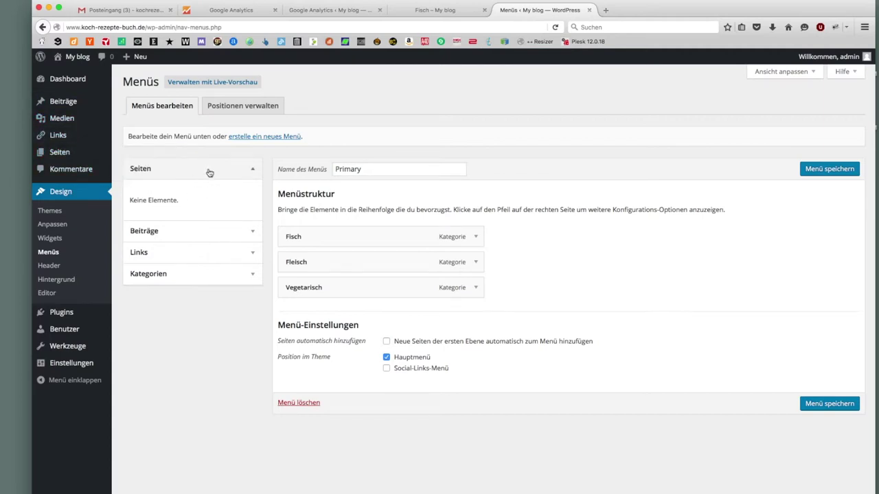
left_click(193, 231)
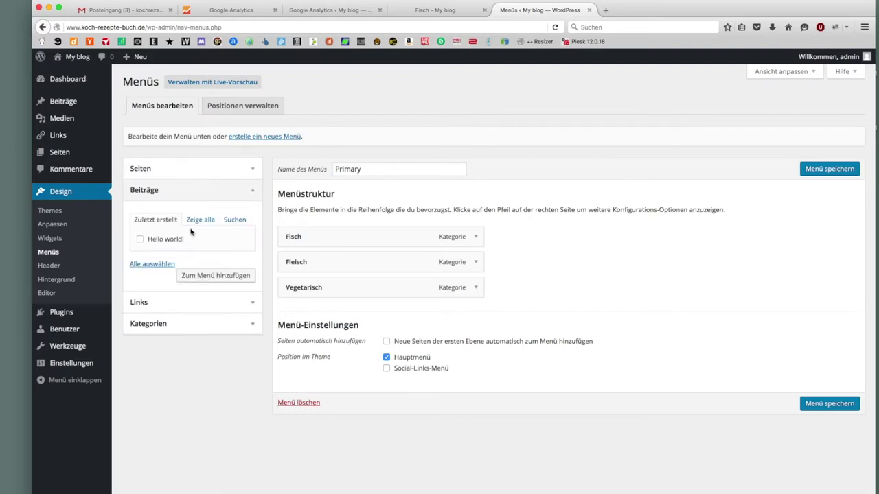
Try out a custom link menu item with the link text Menu Punkt1.
left_click(159, 303)
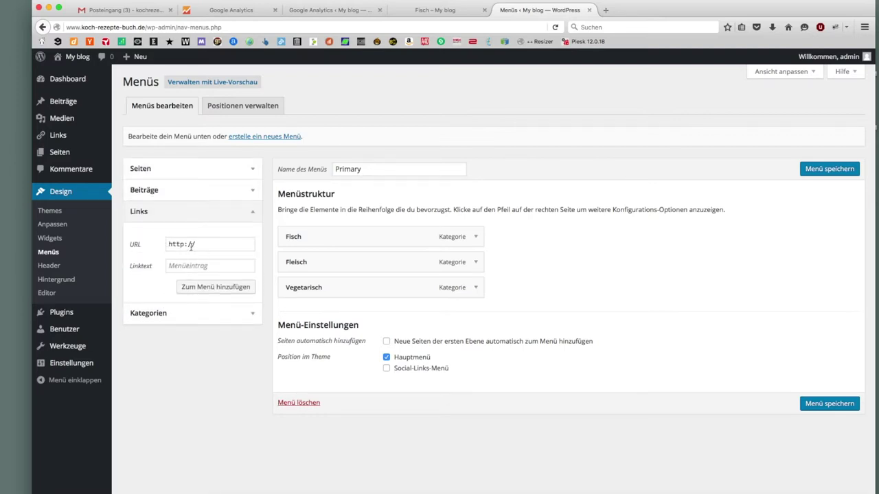
left_click(193, 269)
type("Menu Punkt1")
left_click(210, 245)
List all categories available as items for the Primary menu.
left_click(164, 316)
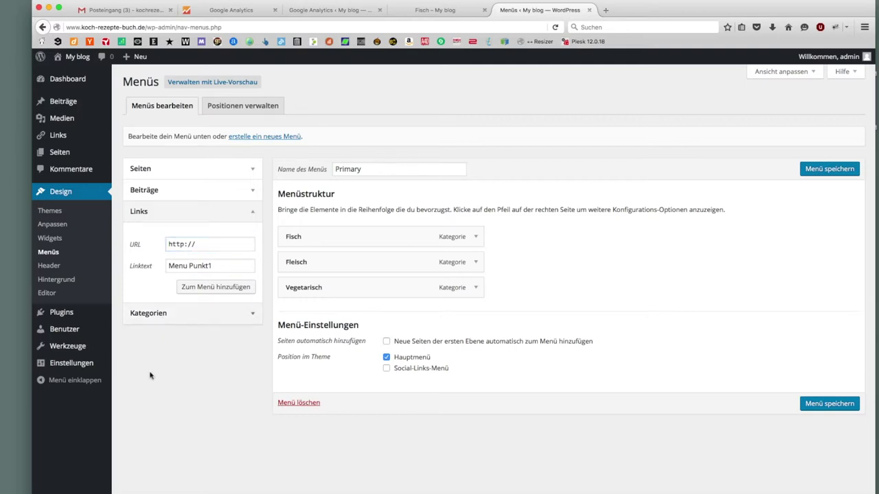
left_click(201, 262)
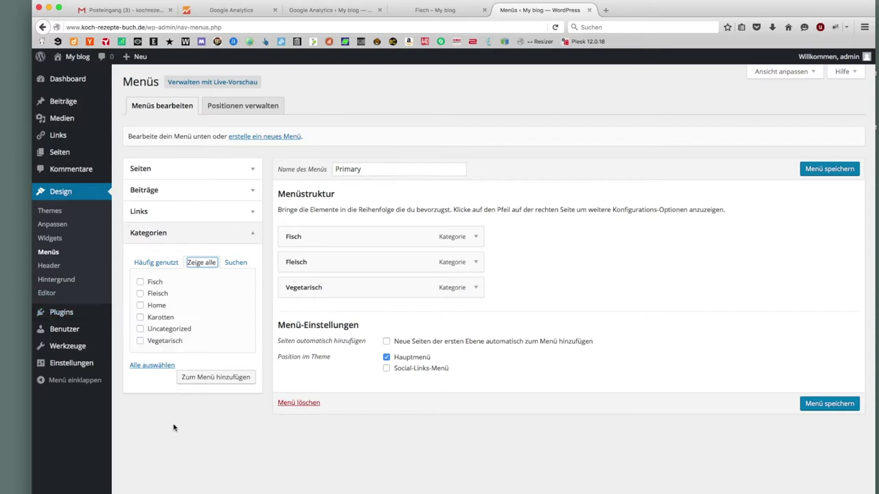
left_click(140, 282)
left_click(140, 294)
left_click(140, 306)
left_click(140, 305)
left_click(140, 294)
left_click(140, 282)
left_click(140, 341)
left_click(140, 340)
Add the Karotten category as the last item of the Primary menu and save the menu.
left_click(140, 318)
left_click(228, 379)
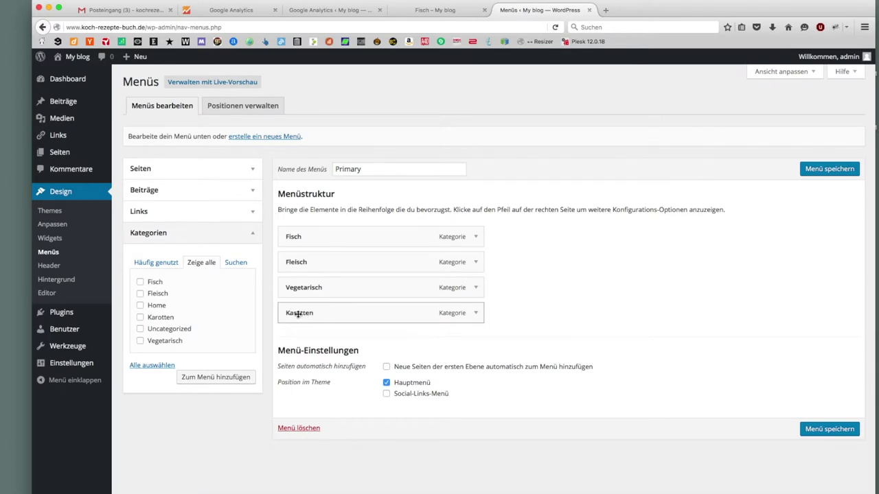
left_click_drag(290, 313, 426, 332)
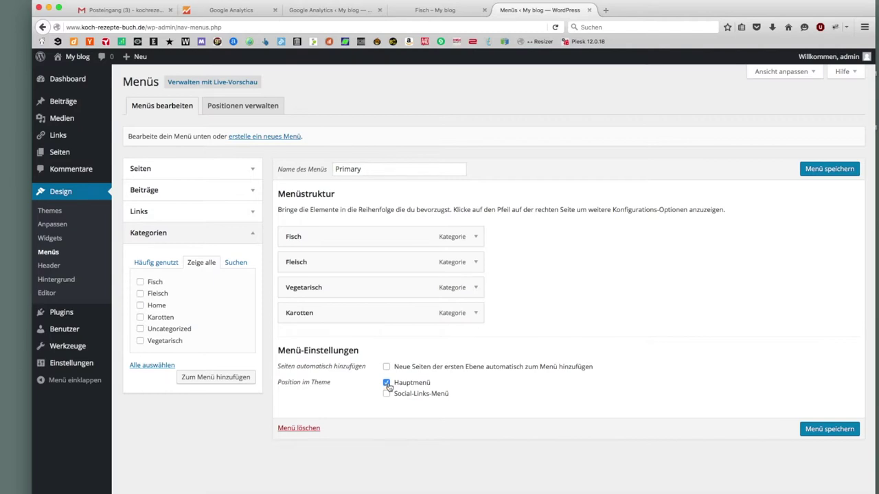
left_click(831, 173)
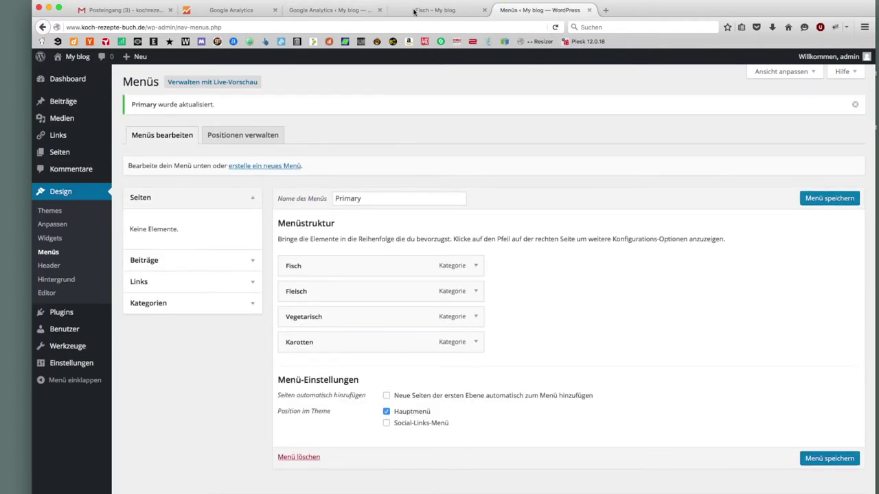
Reload the blog's Fisch page, check the navigation menu for the Karotten item and return to the front page.
left_click(415, 9)
key("super+r")
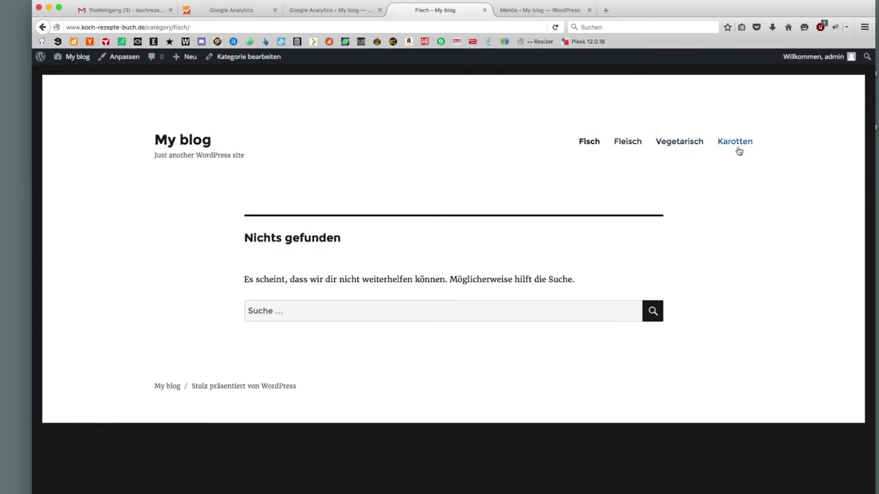
left_click_drag(771, 147, 716, 143)
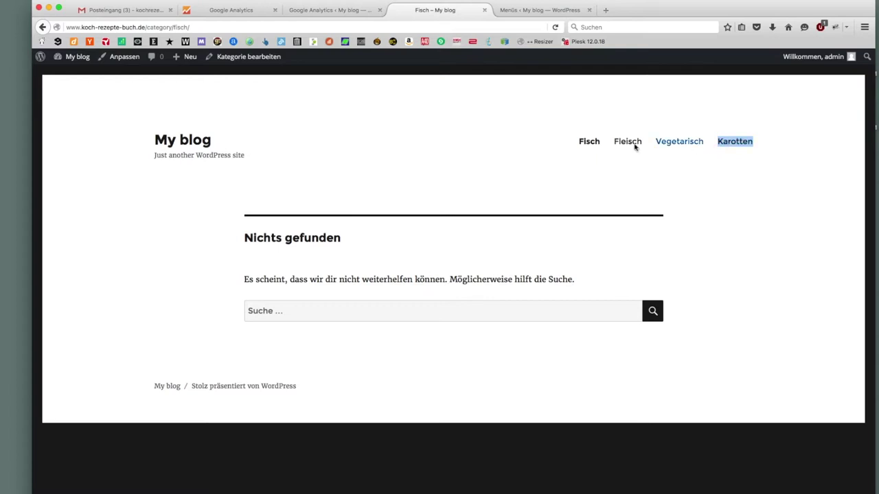
left_click(182, 140)
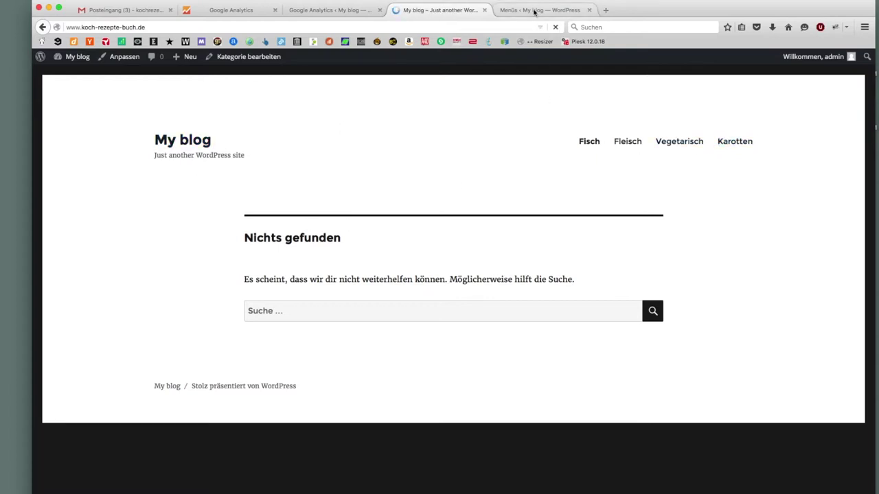
Create a new post in the WordPress dashboard with the title Test and the body text Test.
left_click(531, 10)
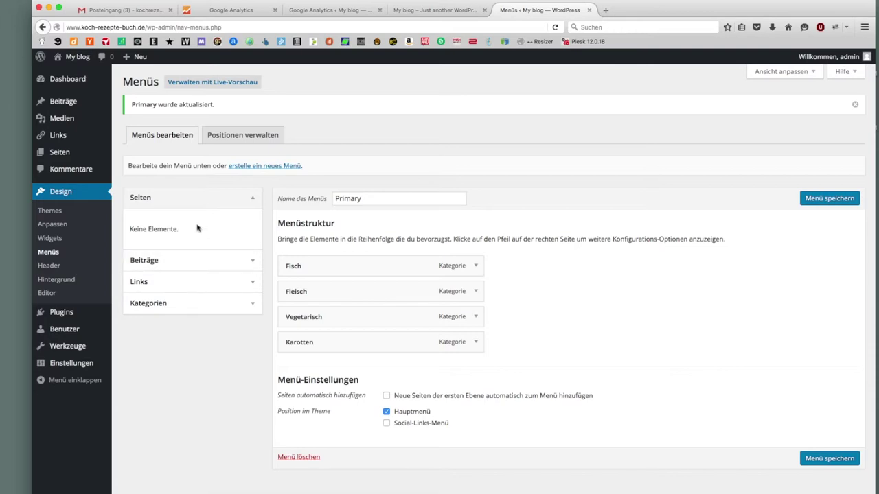
mouse_move(58, 121)
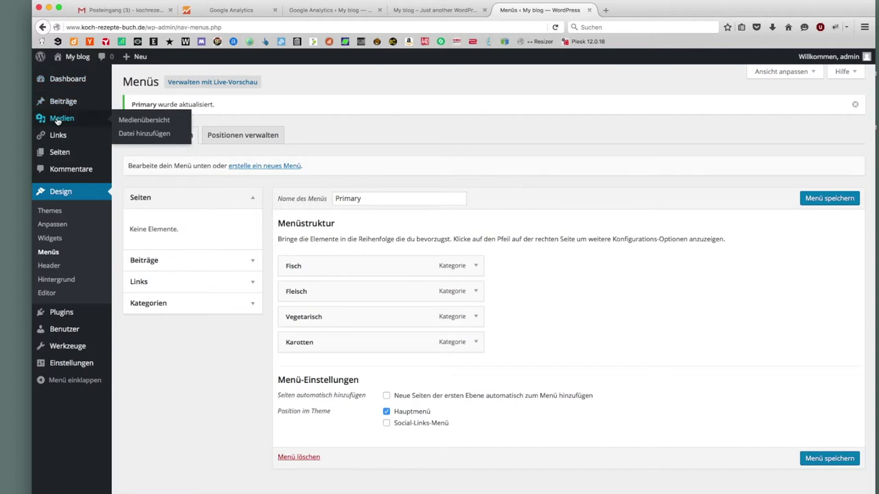
left_click(65, 108)
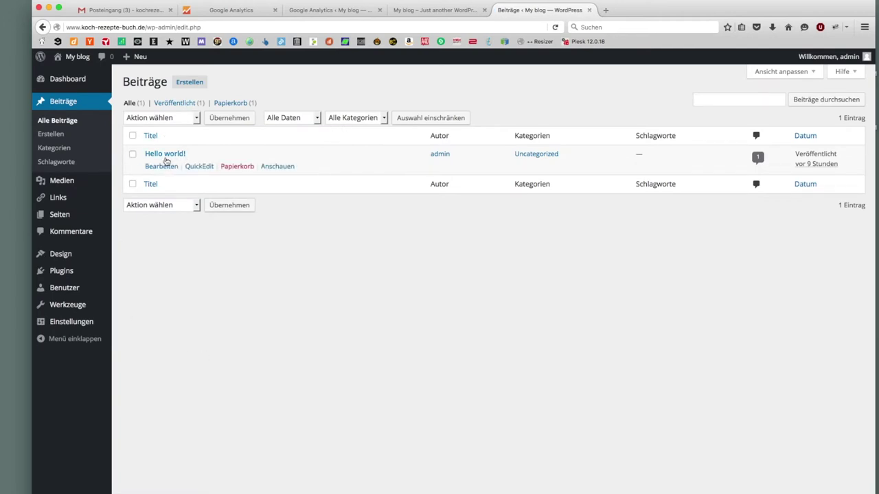
left_click(190, 82)
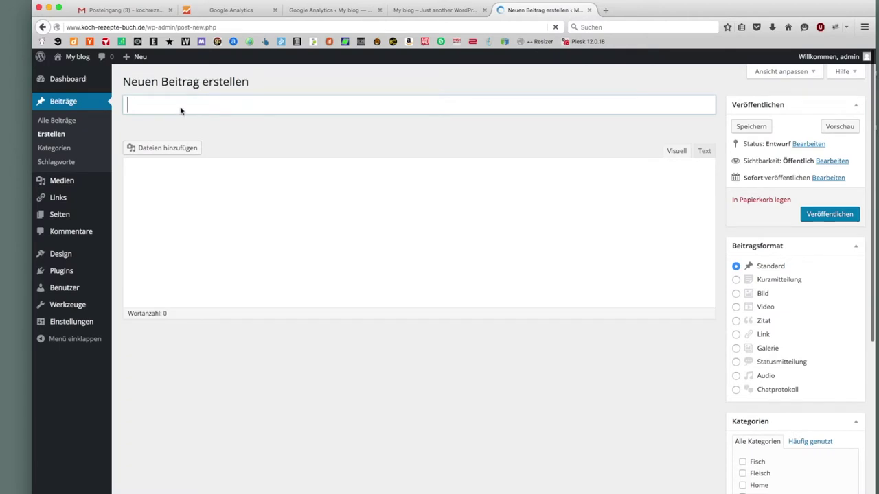
type("Test")
key("Tab")
type("Test")
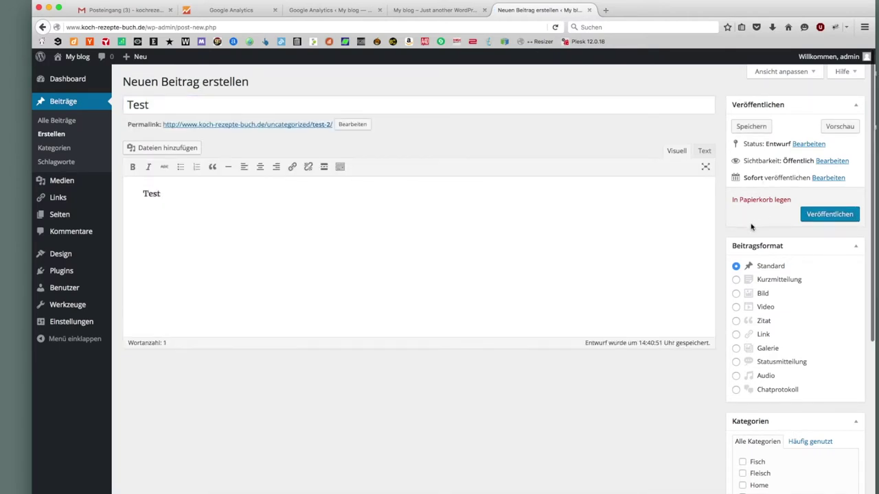
Assign the Test post to the Karotten category and publish it.
scroll(753, 228, "down", 5)
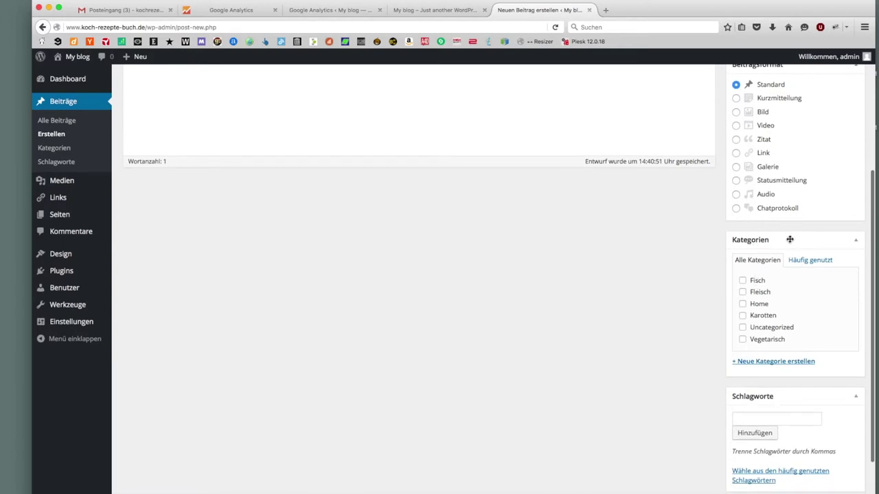
left_click(743, 318)
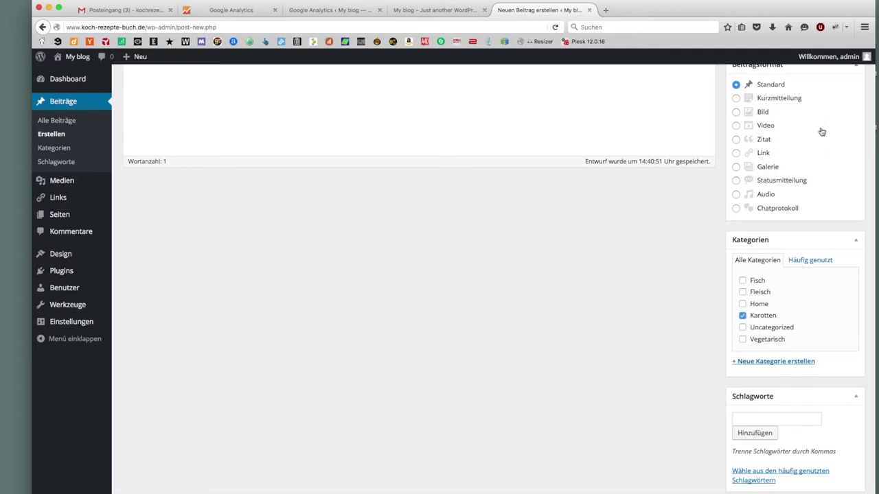
scroll(824, 148, "up", 5)
left_click(827, 215)
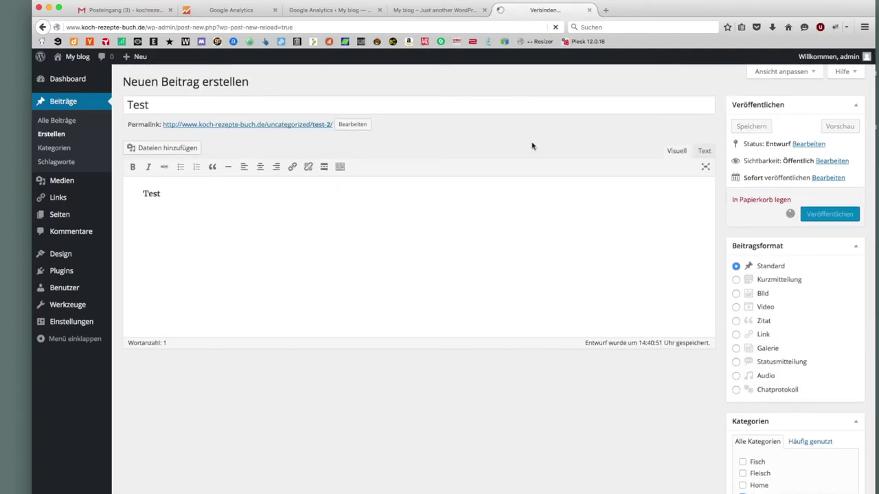
Check the blog's front page for the Test post and open the Karotten item in its navigation menu.
left_click(426, 11)
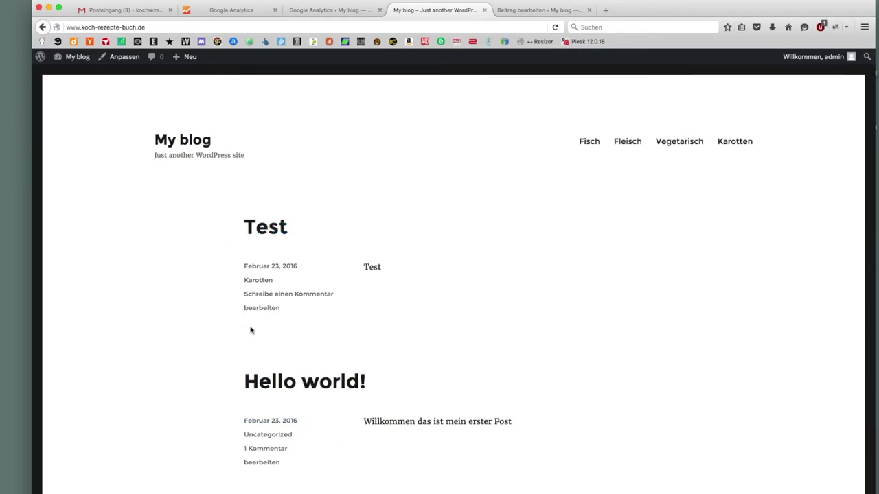
left_click(735, 142)
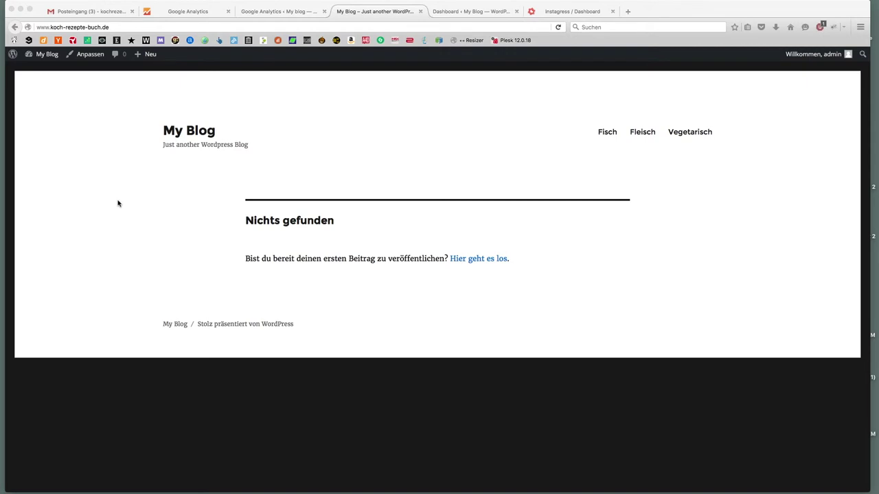
Open the blog's general settings in the WordPress dashboard and clear the existing site title and tagline.
left_click(385, 147)
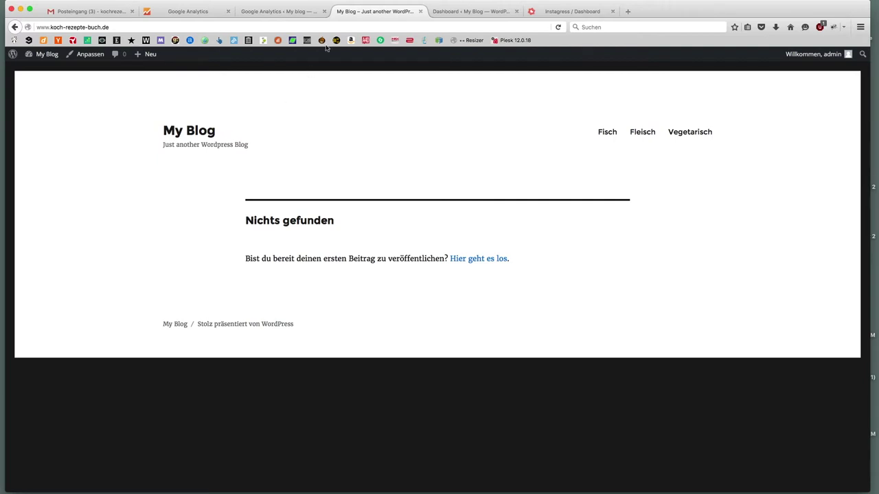
left_click(484, 13)
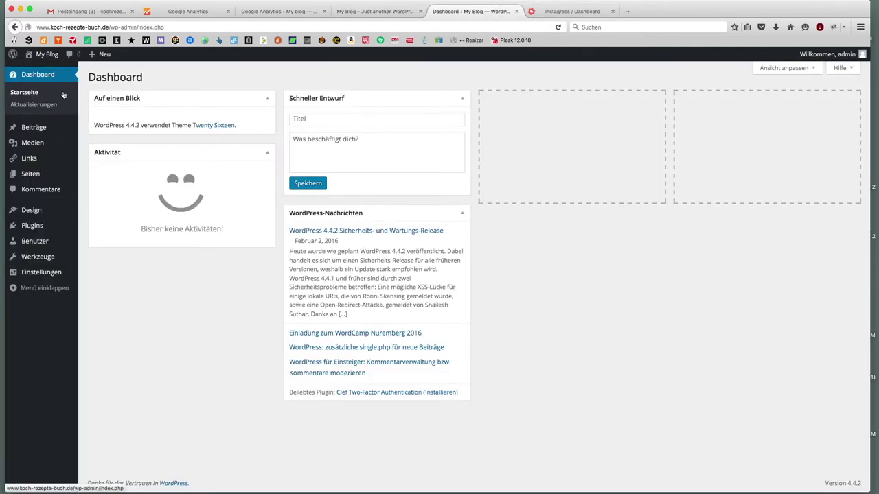
mouse_move(41, 272)
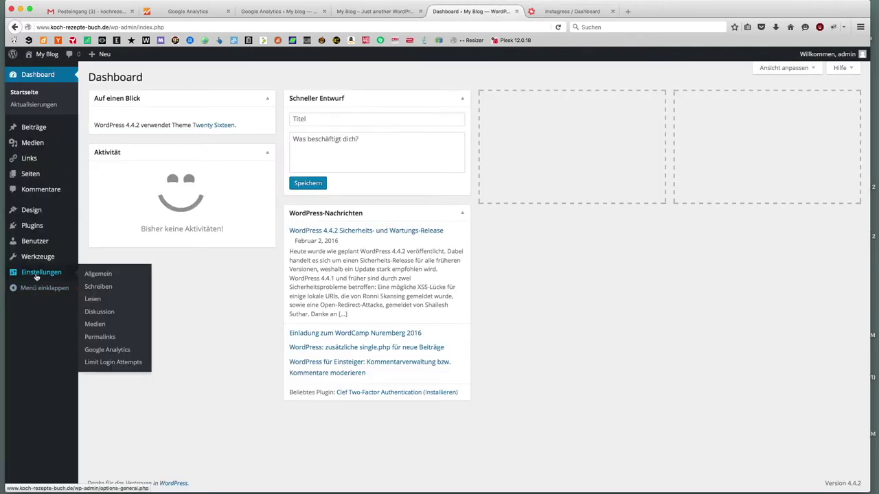
left_click(100, 273)
double_click(259, 103)
key("super+a")
key("BackSpace")
left_click(278, 128)
key("super+a")
key("BackSpace")
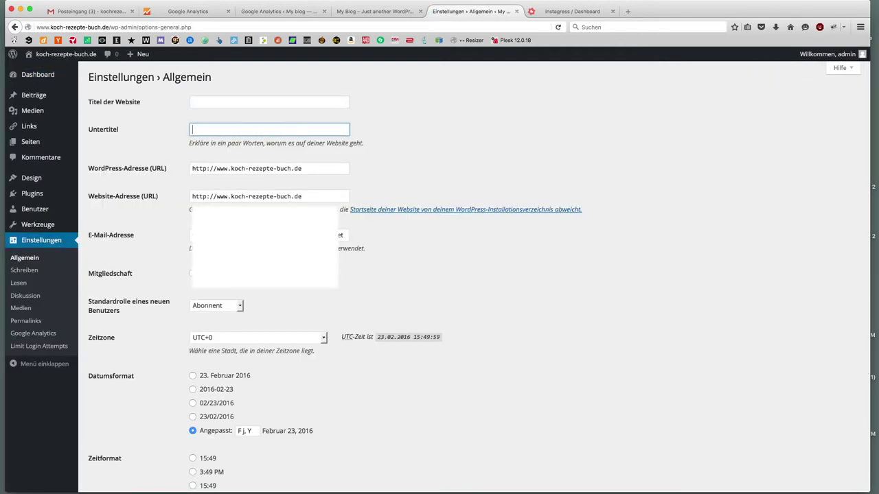
Set the site title to "Koch-Rezepte-Buch.de - Kochen nach Rezept".
left_click(273, 103)
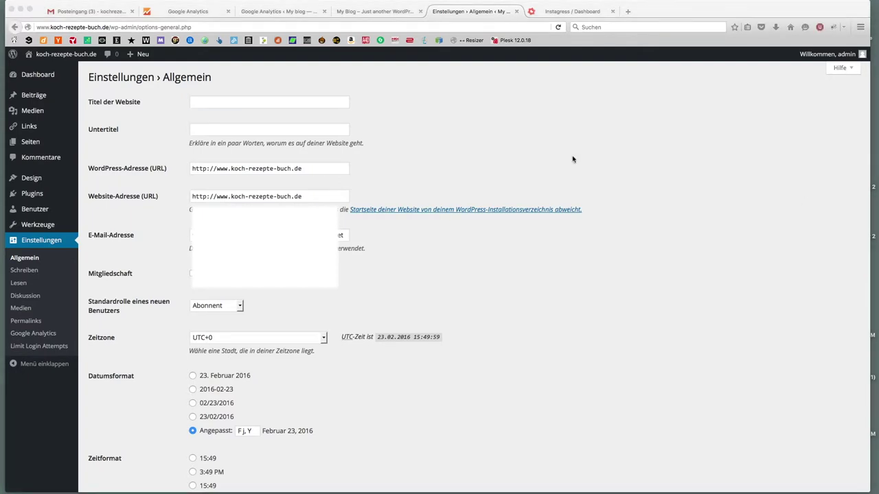
left_click(216, 103)
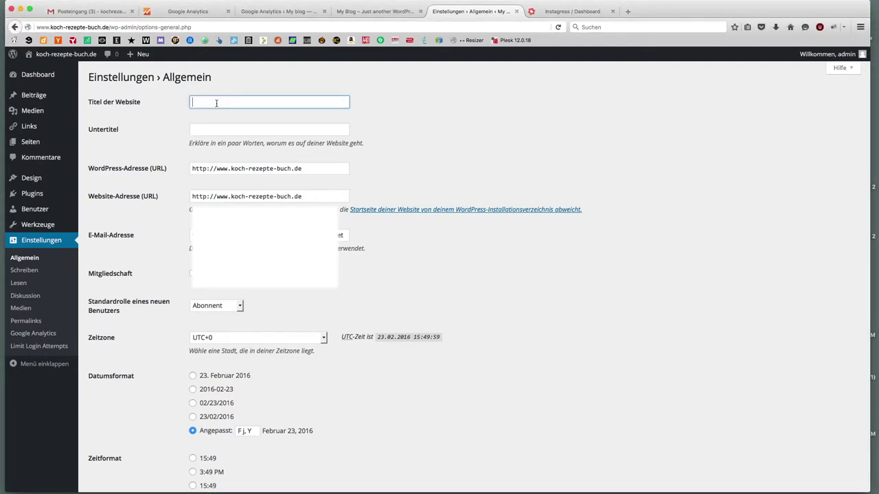
type("K")
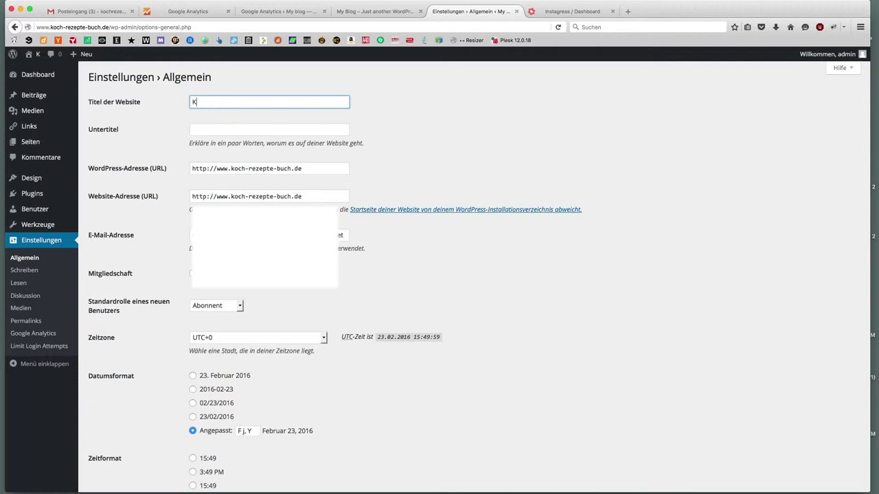
type("och-Rezepte")
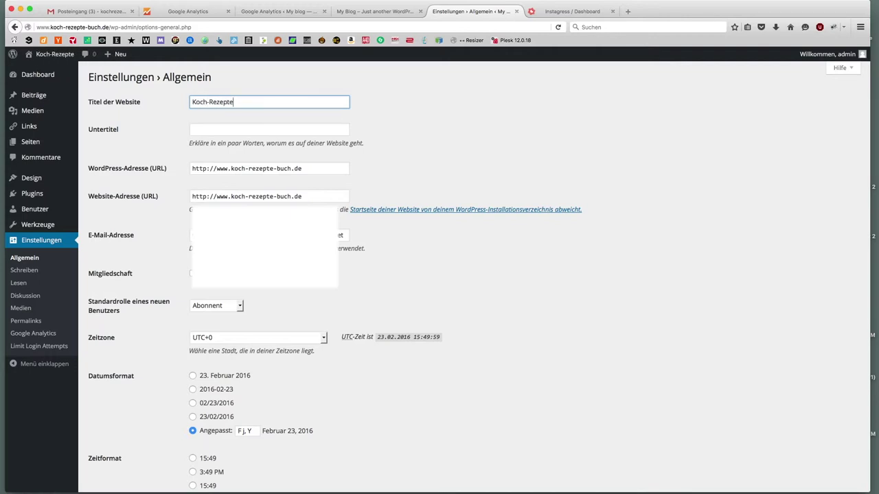
type("-Buch.de - Kochen na")
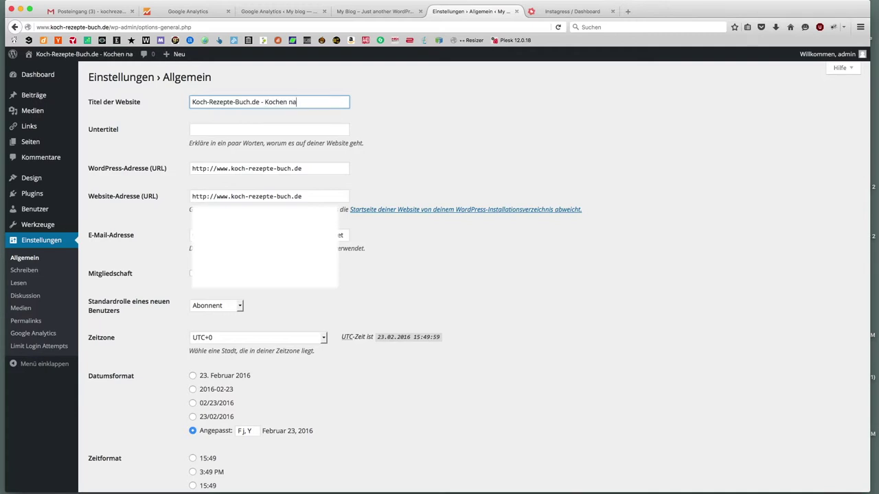
type("ch Rezept")
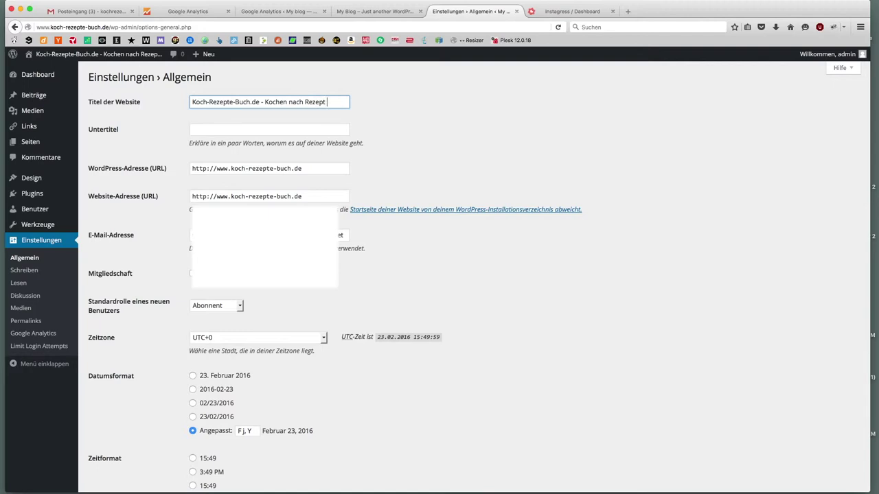
Set the tagline to "Entdecke neue Rezepte die du einfach und schnell nachkochen kannst.".
left_click(201, 128)
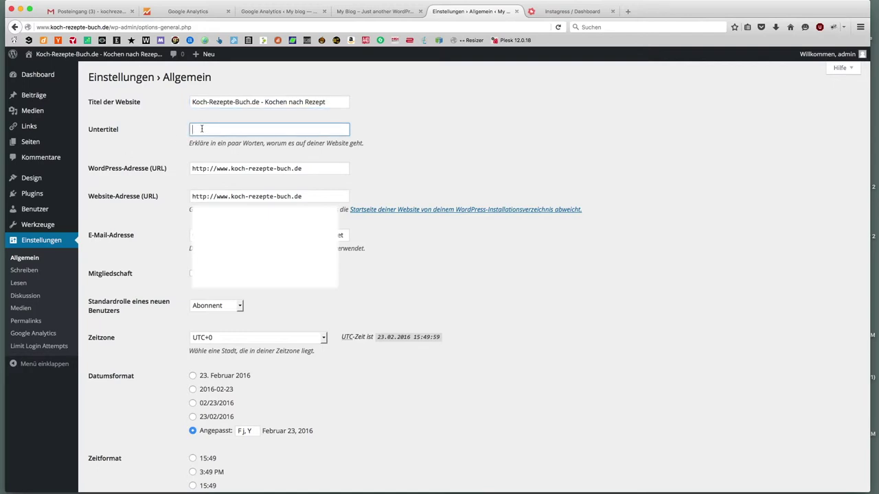
type("ke neue Rezepte die du")
type("einfcah")
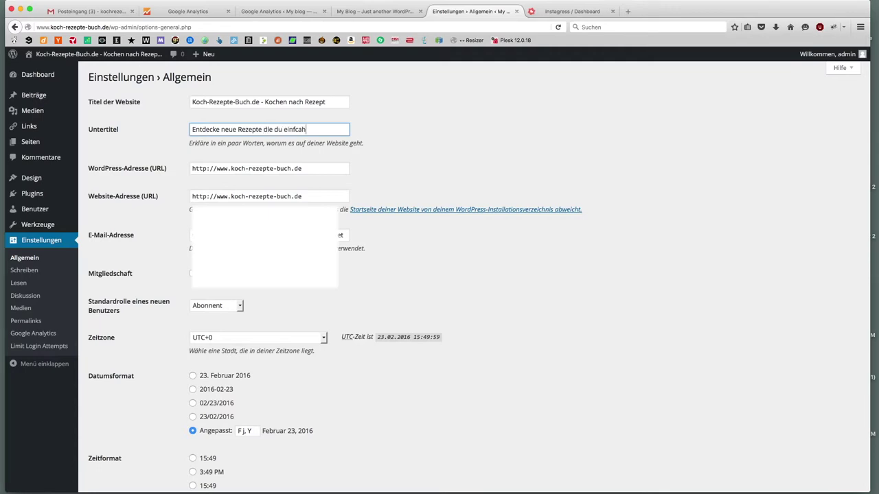
type("ach unds chnell nachkochen kannst.")
left_click(409, 131)
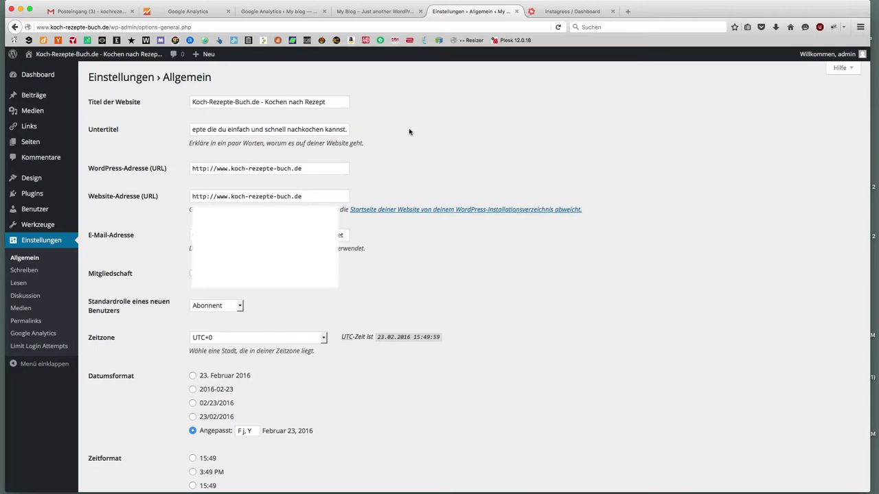
Review the keywords in the site title and read through the full tagline.
left_click_drag(259, 103, 178, 104)
left_click(385, 108)
left_click_drag(265, 103, 324, 102)
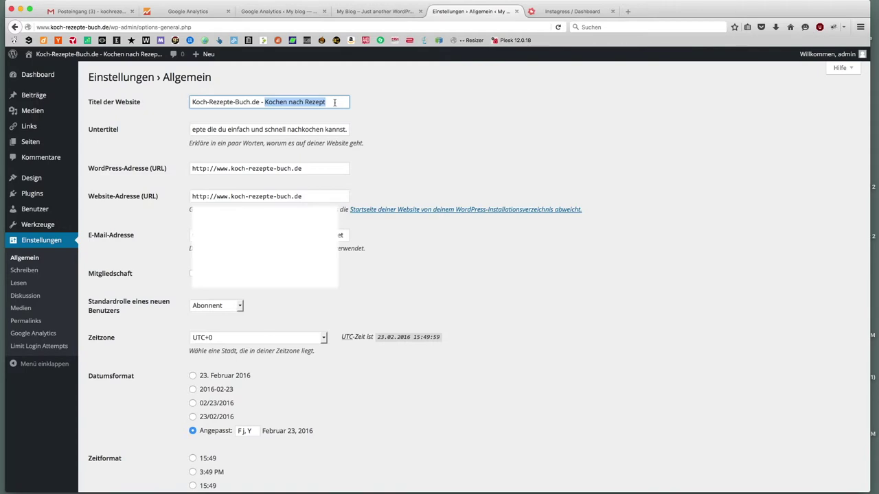
left_click(334, 101)
left_click_drag(333, 101, 264, 108)
left_click(208, 129)
key("Home")
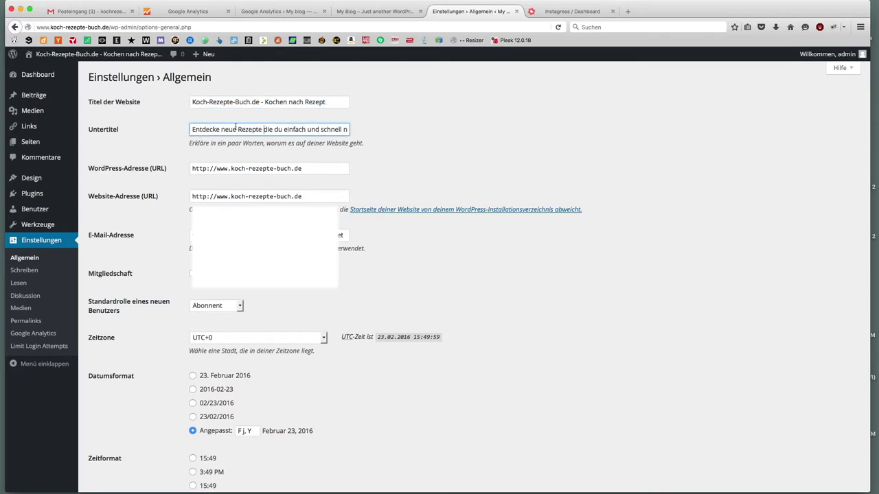
left_click_drag(221, 131, 261, 130)
scroll(304, 132, "right", 3)
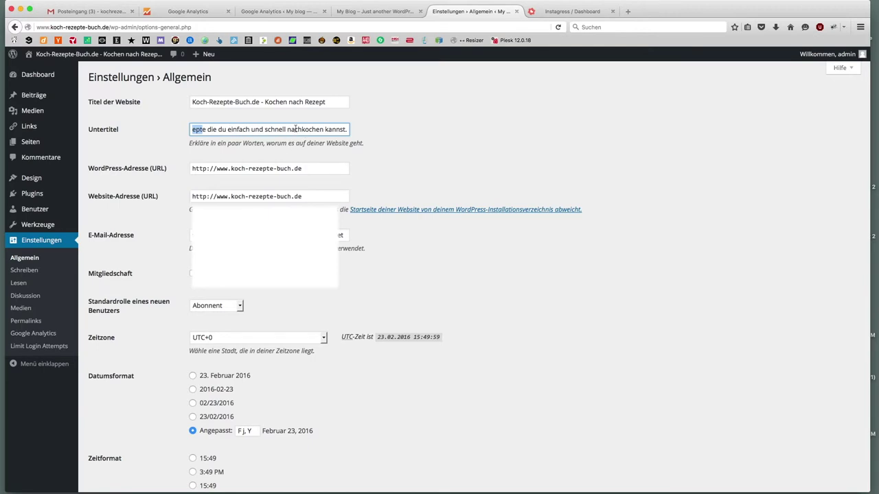
left_click_drag(287, 131, 324, 131)
left_click(294, 130)
scroll(300, 131, "left", 3)
scroll(300, 131, "left", 1)
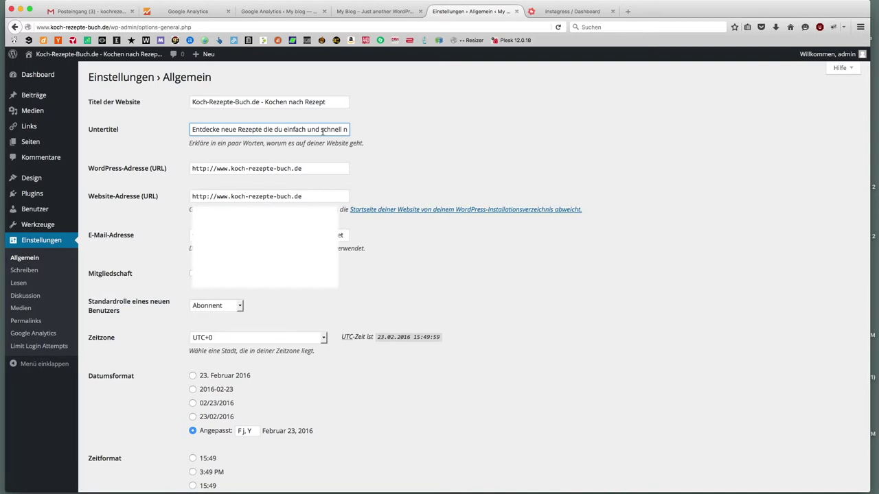
Save the changed general settings.
scroll(394, 226, "down", 5)
scroll(394, 225, "up", 3)
scroll(394, 225, "down", 3)
left_click(124, 448)
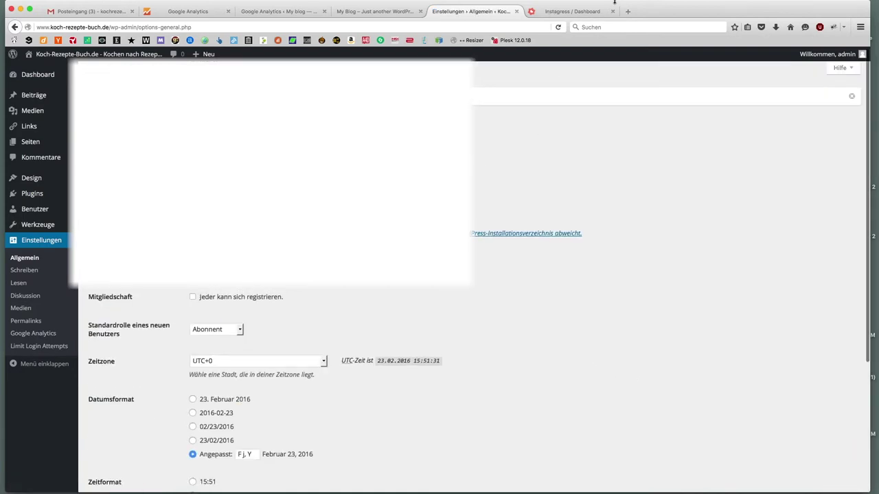
Reload the blog's front page and check the site title and tagline in its header.
left_click(374, 12)
key("super+r")
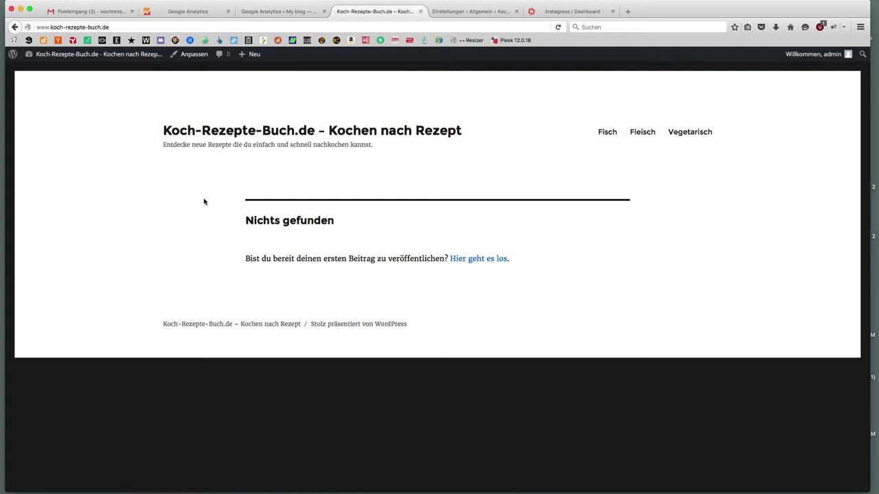
mouse_move(485, 139)
left_mouse_down()
mouse_move(191, 143)
mouse_move(210, 134)
mouse_move(474, 133)
left_mouse_up()
left_click(145, 141)
left_click(480, 174)
Look over the saved general settings and compare them with the blog's front page.
left_click(438, 11)
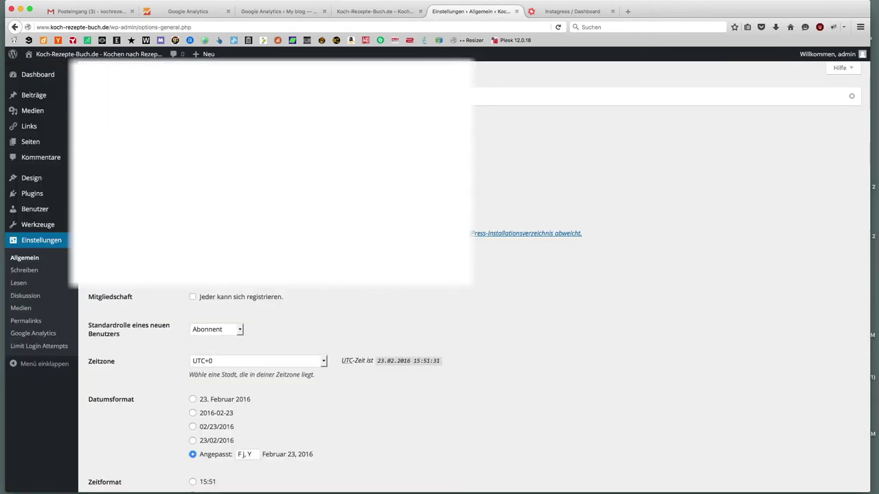
scroll(618, 309, "down", 5)
scroll(474, 275, "up", 5)
left_click(384, 12)
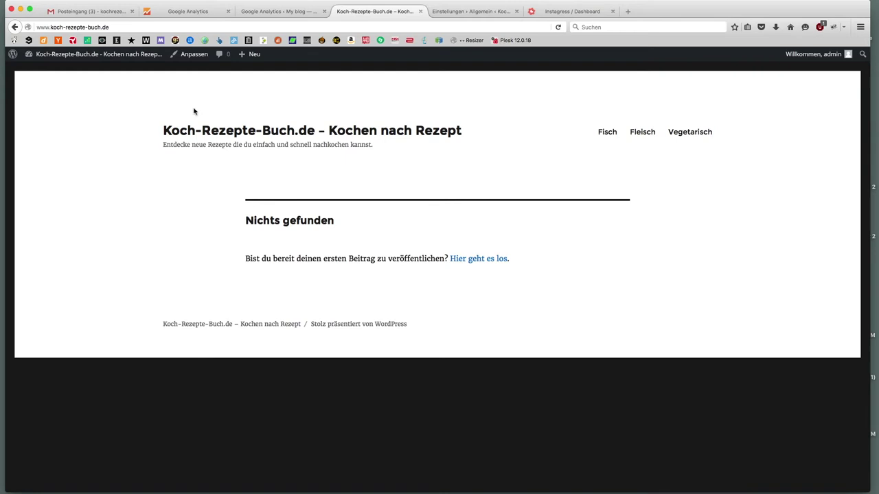
left_click(464, 13)
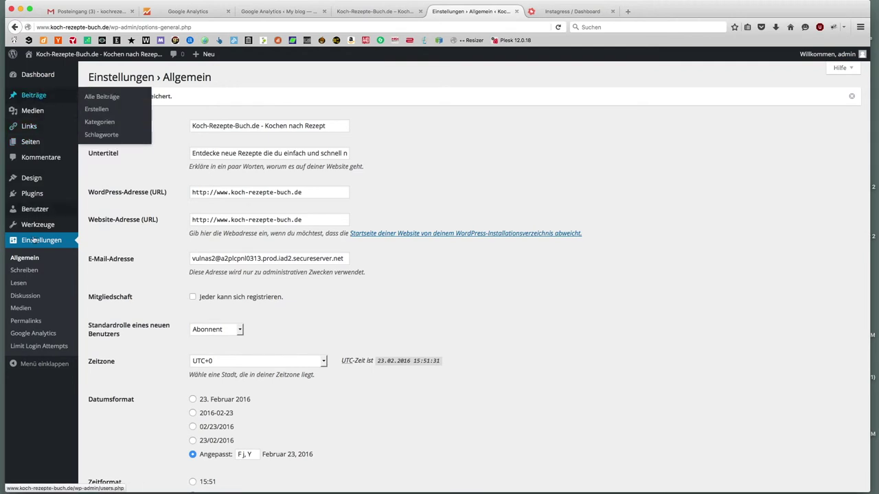
left_click(349, 12)
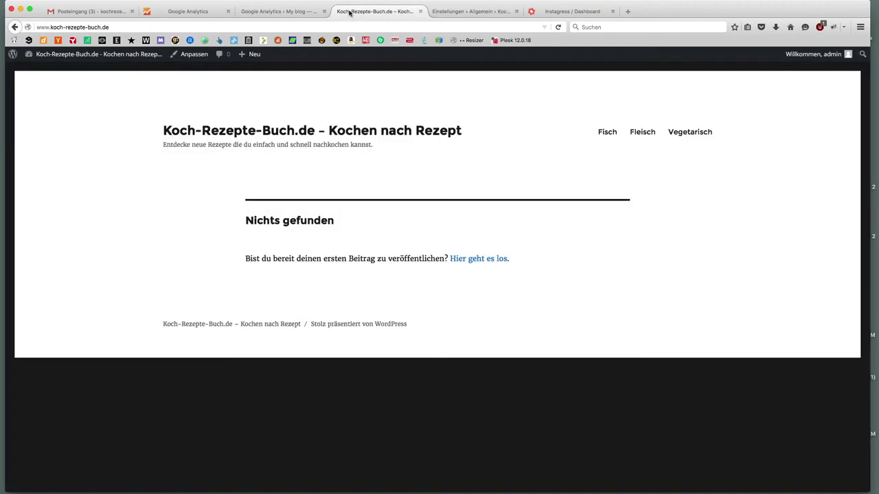
left_click(454, 12)
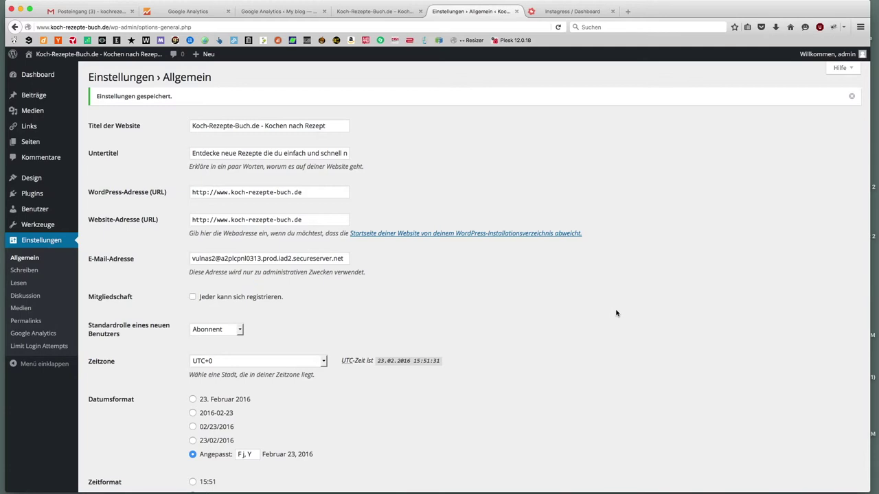
Create a new post titled "Paniertes Hähnchenschnitzel mit Spanischen Kartoffeln an Babyspinat Salat mit Wallnuss/Rotwein Apfel Schalotten".
left_click(31, 96)
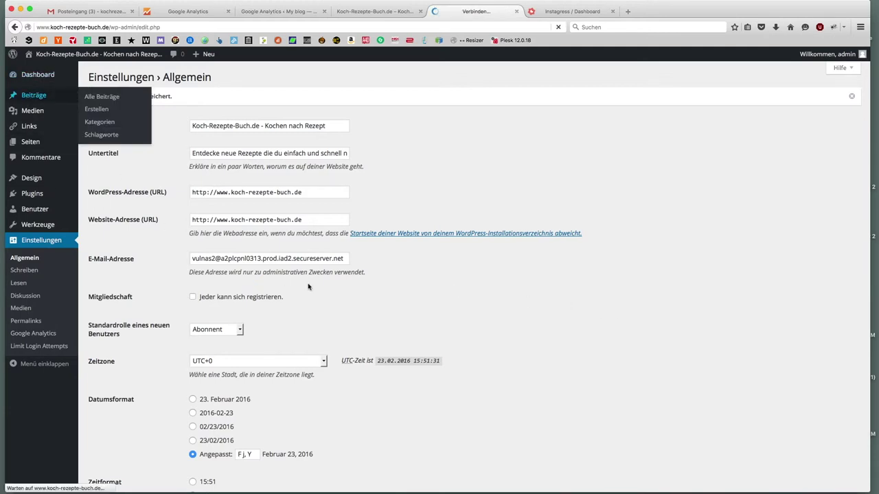
left_click(160, 80)
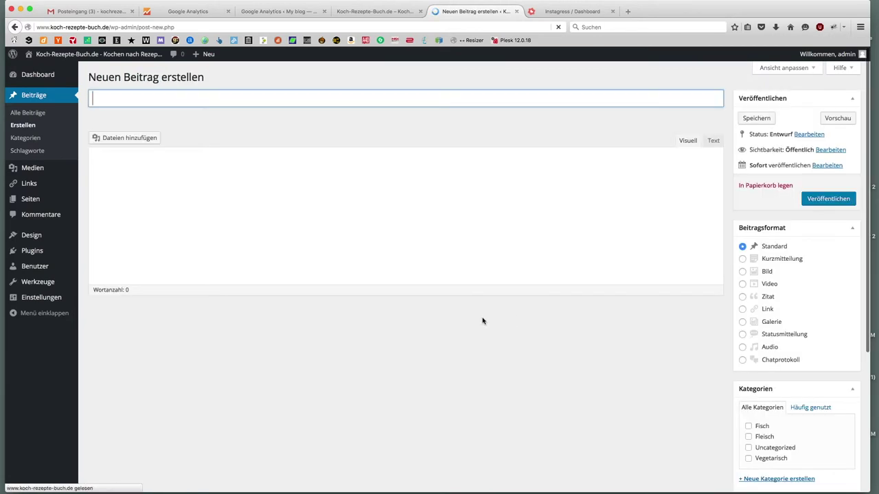
left_click(144, 102)
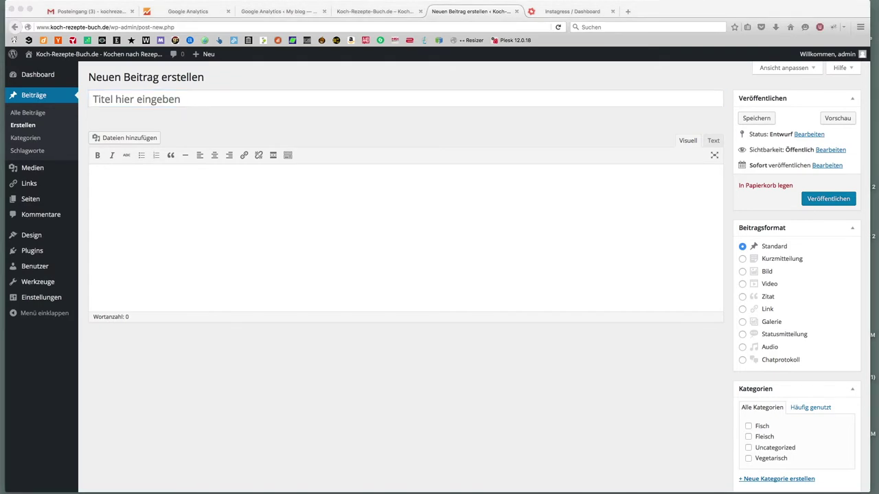
left_click(165, 96)
type("Paniertes Hähnchenschnitzel mit Spanischen Kartoffeln an Babyspinat Salat mit Wallnuss/Rotwein Apfel Schalotten")
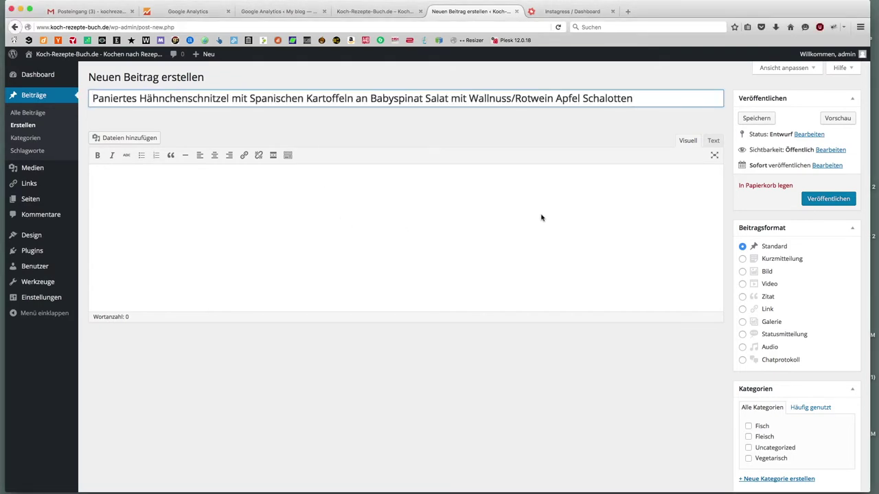
left_click(597, 216)
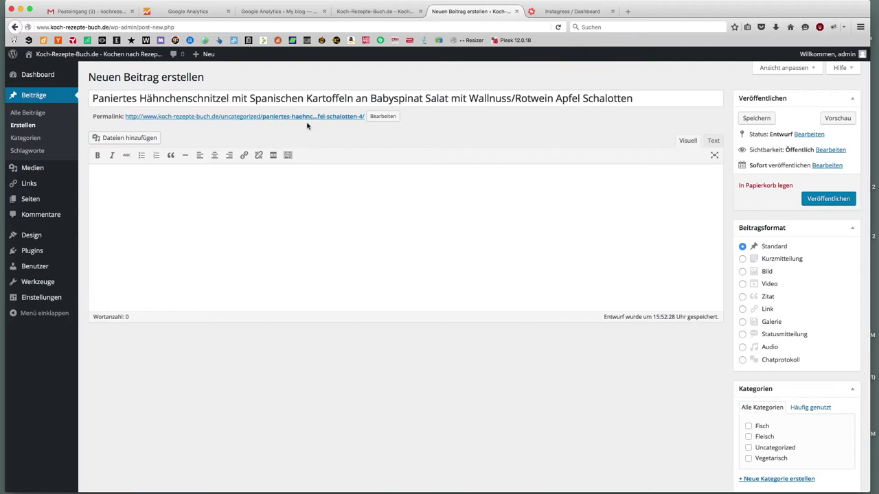
left_click(694, 103)
type("koche")
key("BackSpace")
key("BackSpace")
key("BackSpace")
key("BackSpace")
key("BackSpace")
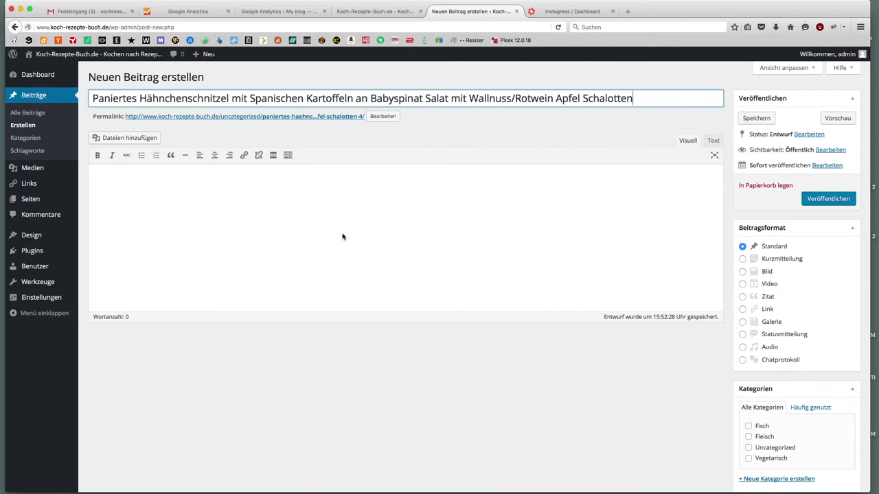
Paste the copied recipe text with ingredients and preparation steps into the post body and look it over.
left_click(363, 236)
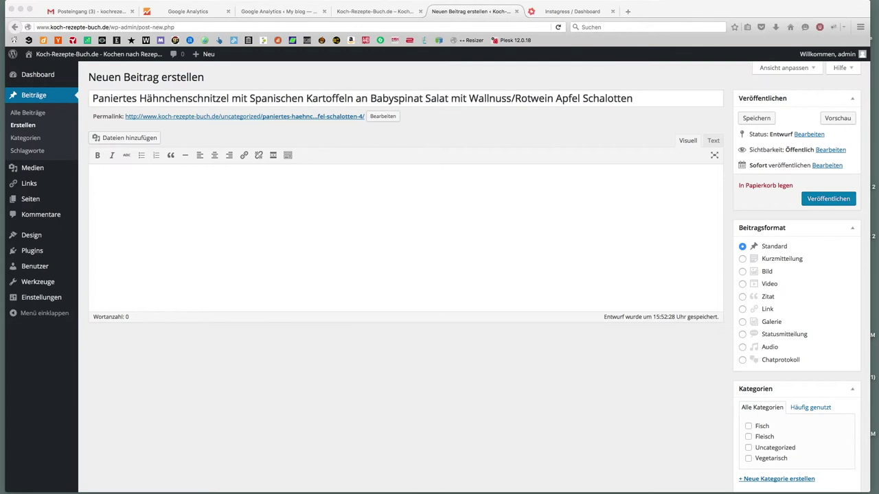
left_click(339, 267)
key("super+v")
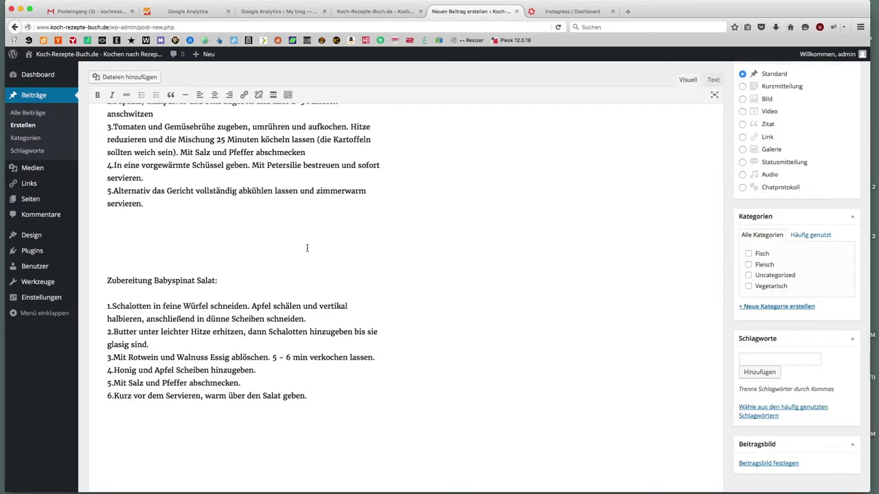
scroll(312, 246, "up", 15)
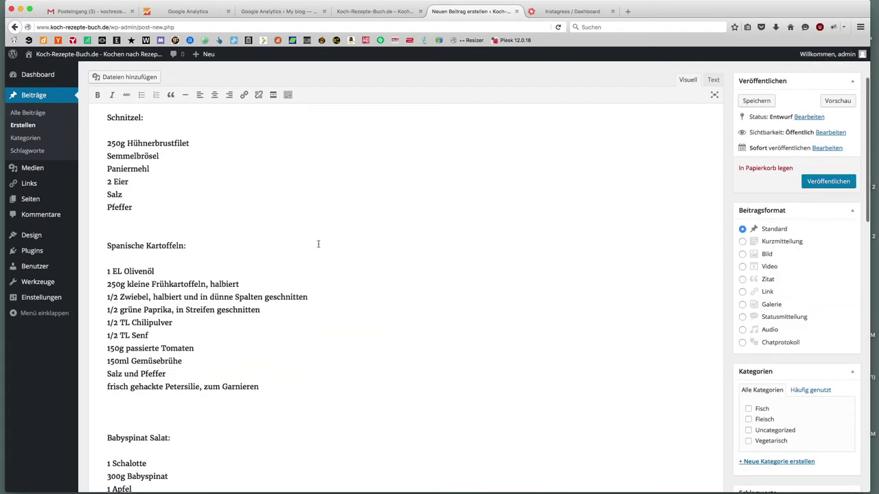
scroll(317, 243, "up", 3)
scroll(769, 255, "down", 3)
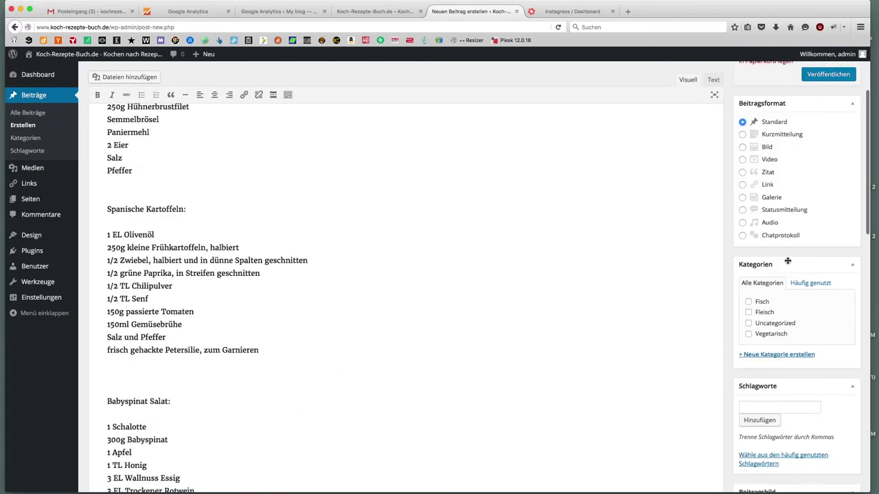
scroll(450, 179, "up", 3)
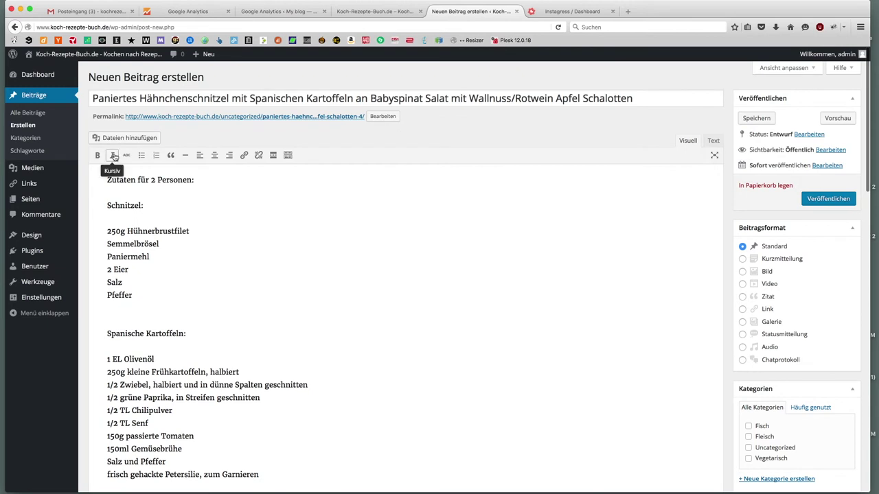
Insert the image IMG_3071.jpeg from the media library above the ingredients list, at medium size 300 × 268.
key("Return")
key("Return")
key("Up")
key("Up")
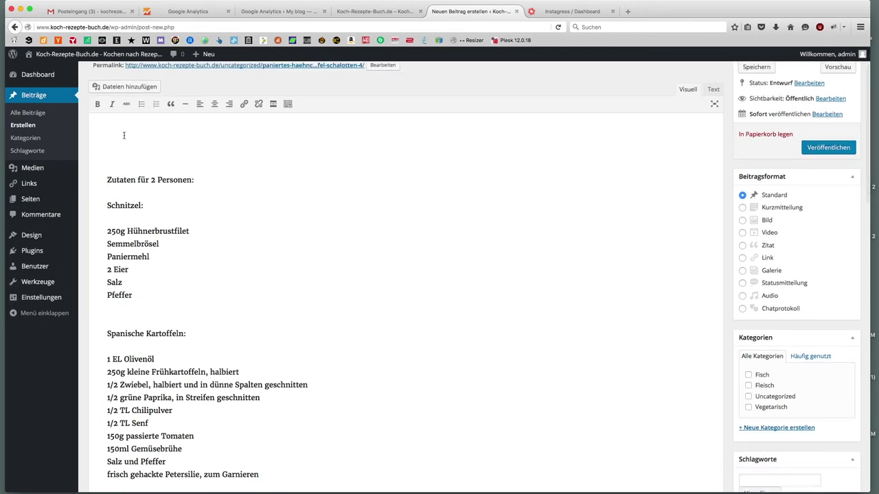
left_click(125, 86)
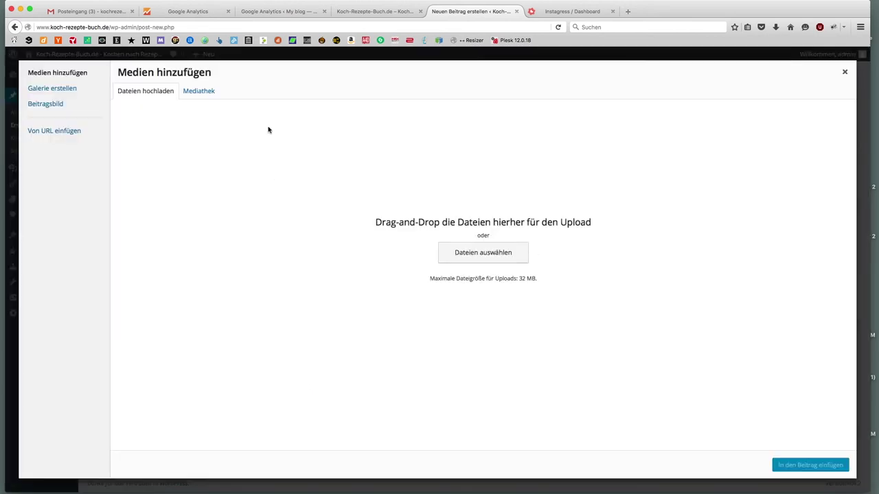
left_click(455, 253)
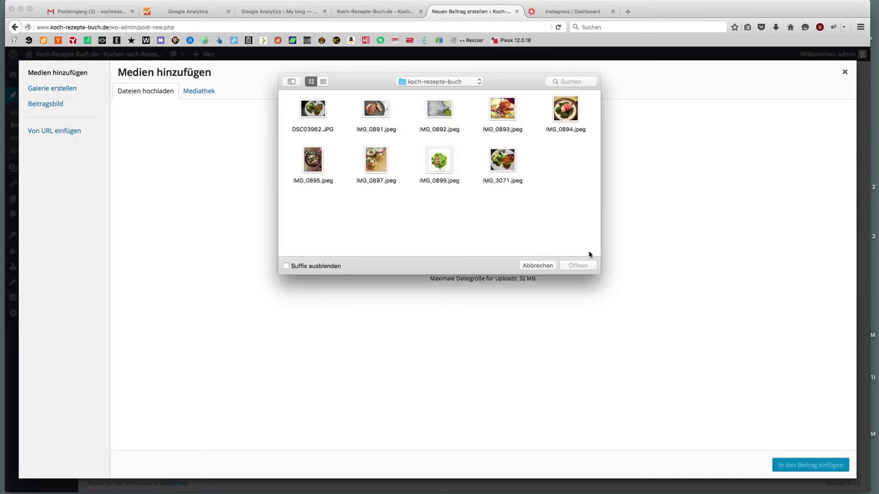
left_click(538, 266)
left_click(198, 90)
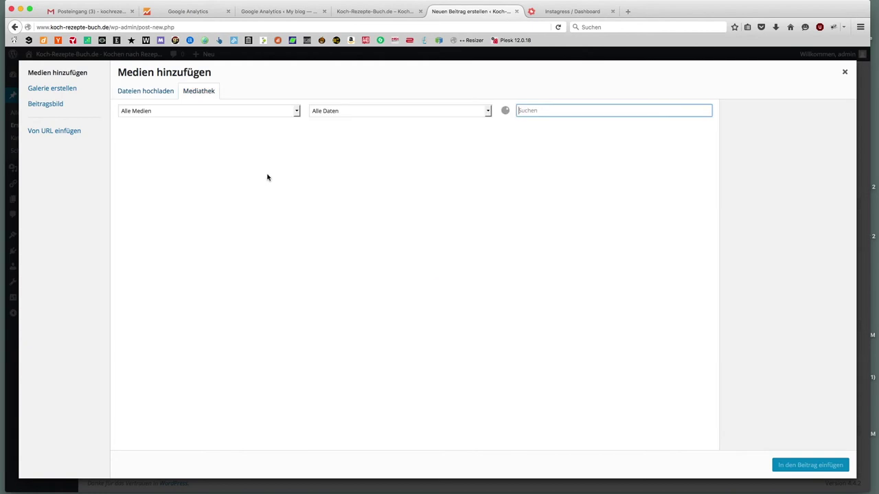
left_click(147, 157)
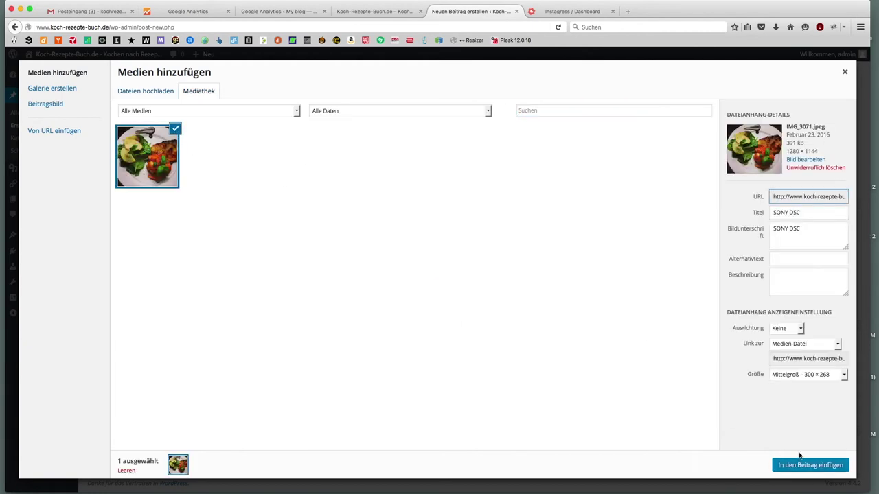
key("Return")
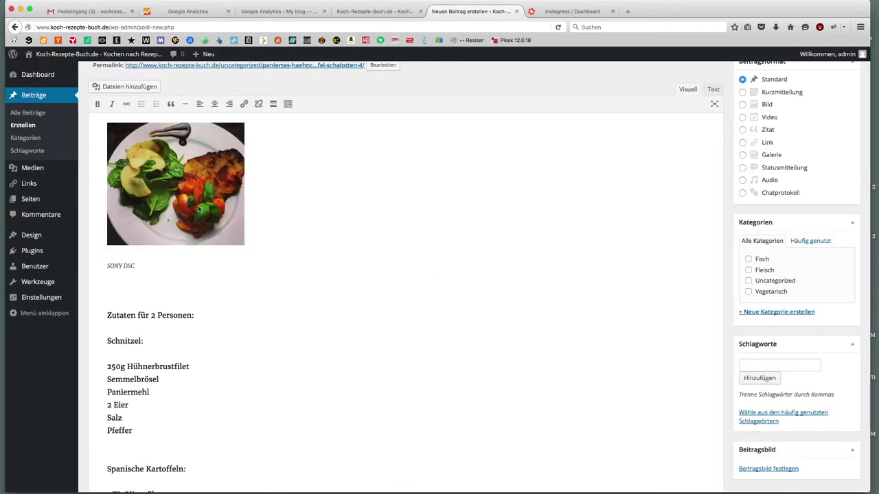
Enlarge the inserted food photo slightly, keeping its proportions, and place the cursor below its caption.
left_click(241, 244)
left_click_drag(243, 246, 273, 258)
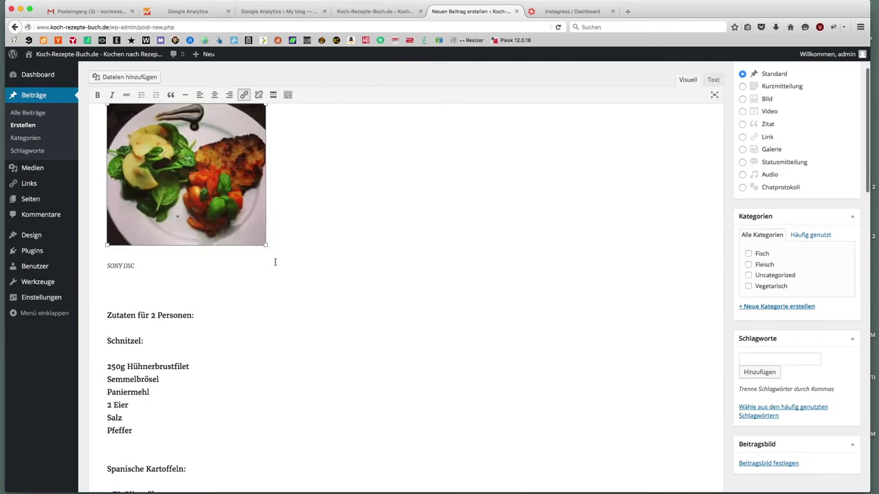
left_click(355, 291)
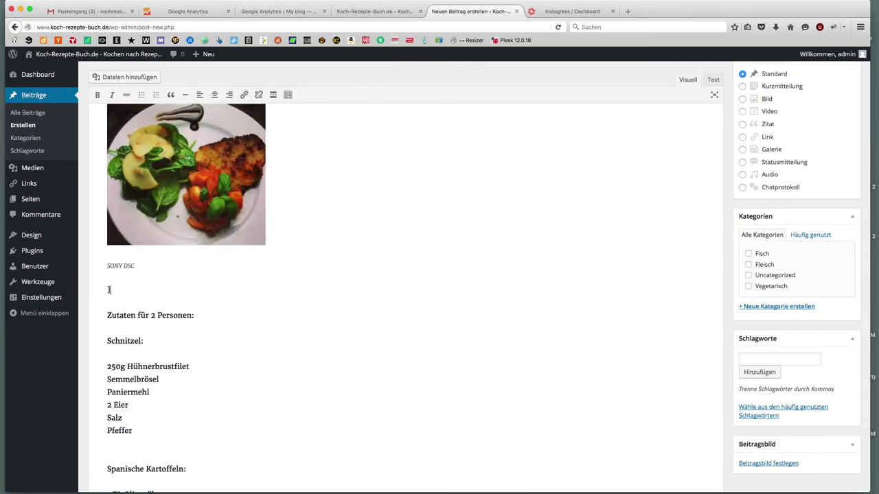
scroll(109, 290, "down", 1)
key("BackSpace")
key("BackSpace")
key("BackSpace")
key("BackSpace")
key("BackSpace")
key("BackSpace")
key("BackSpace")
key("BackSpace")
key("BackSpace")
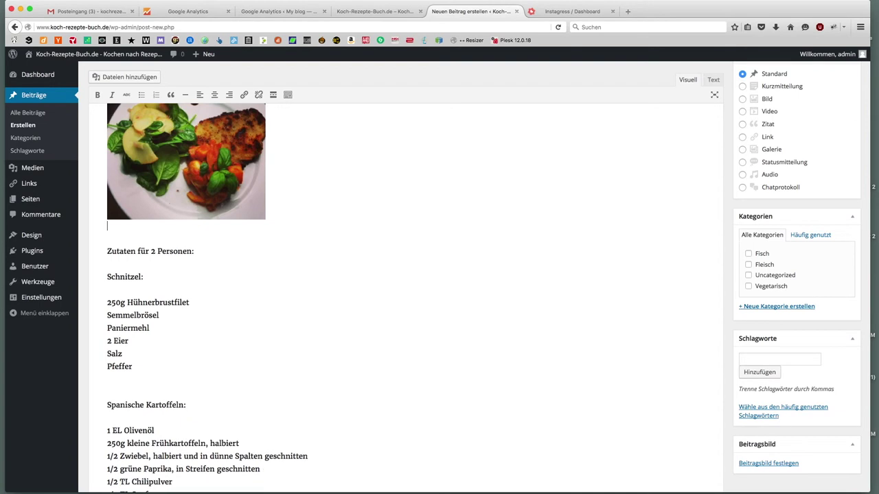
key("BackSpace")
key("super+z")
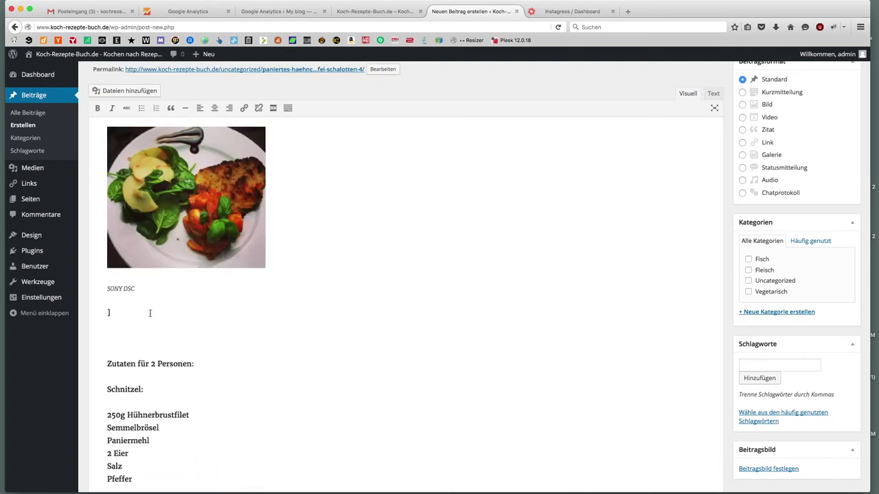
Delete the "SONY DSC" caption and the surplus blank lines between the photo and the ingredients.
key("BackSpace")
key("BackSpace")
key("BackSpace")
key("BackSpace")
key("BackSpace")
key("BackSpace")
key("BackSpace")
key("BackSpace")
key("BackSpace")
key("BackSpace")
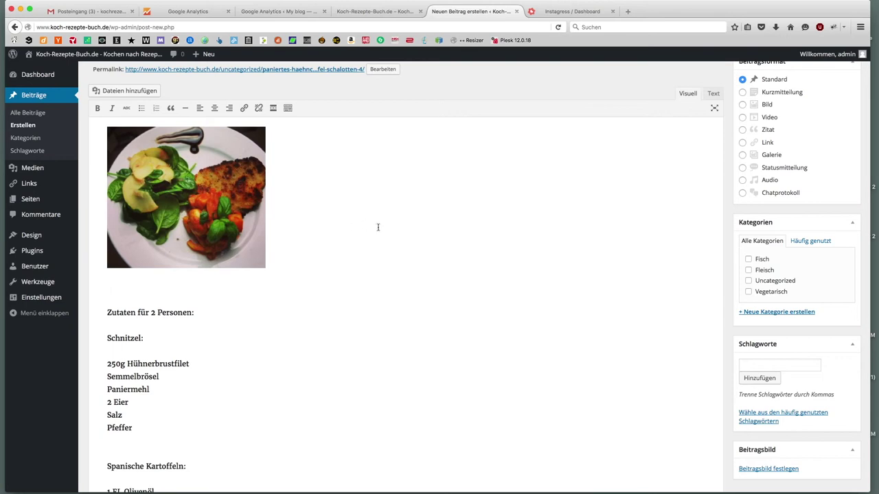
Publish the recipe post and open it through its permalink.
scroll(810, 280, "up", 2)
left_click(828, 198)
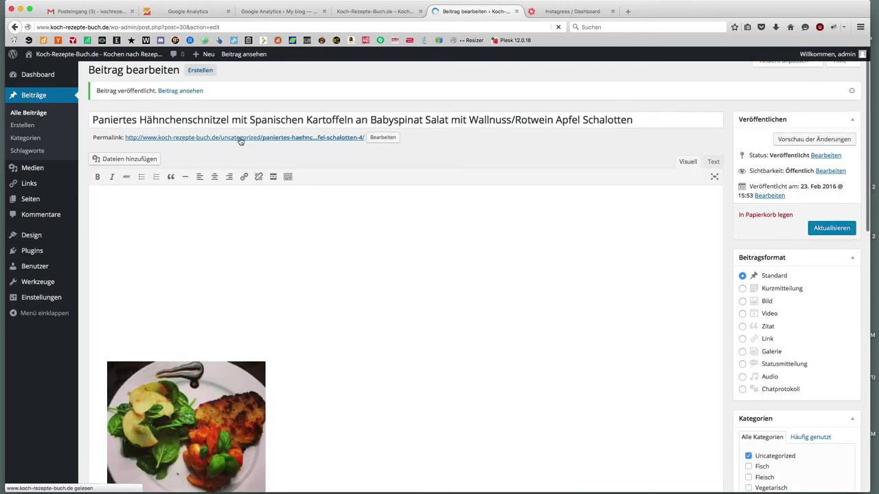
left_click(238, 142)
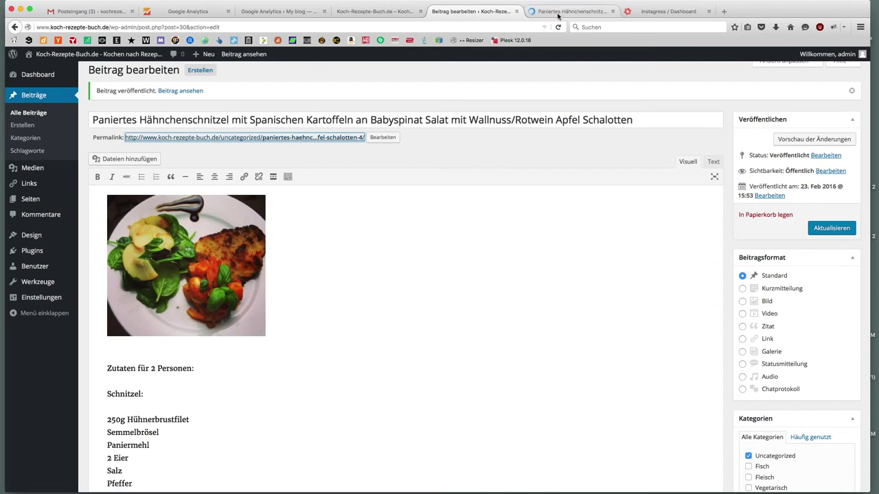
Look over the published recipe post, from the site header through the ingredients and preparation steps to the comment form.
scroll(615, 240, "down", 3)
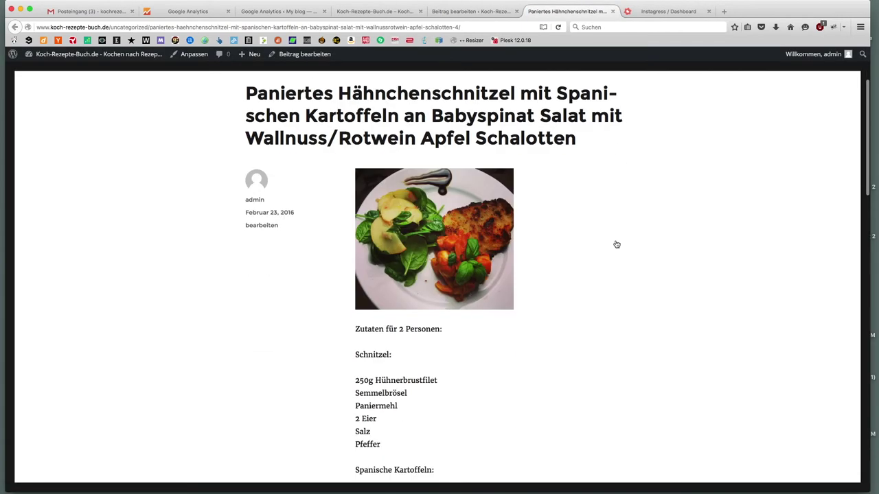
scroll(614, 244, "up", 3)
scroll(615, 242, "down", 10)
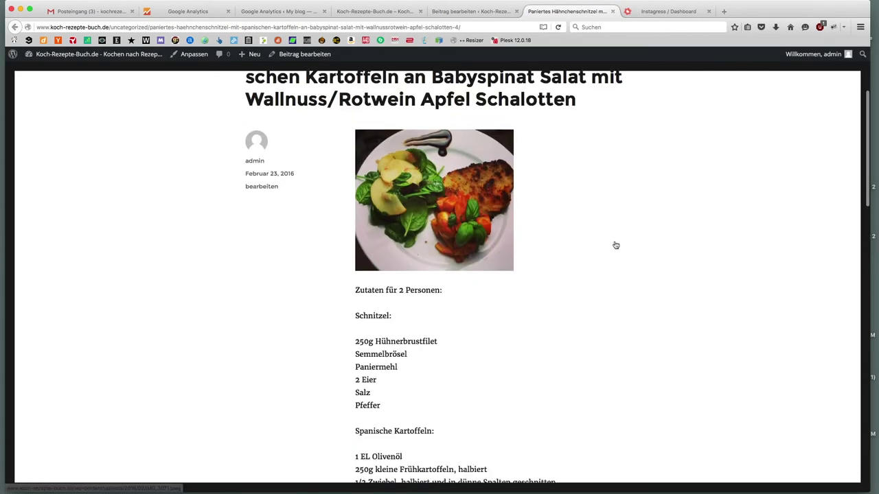
scroll(615, 245, "down", 15)
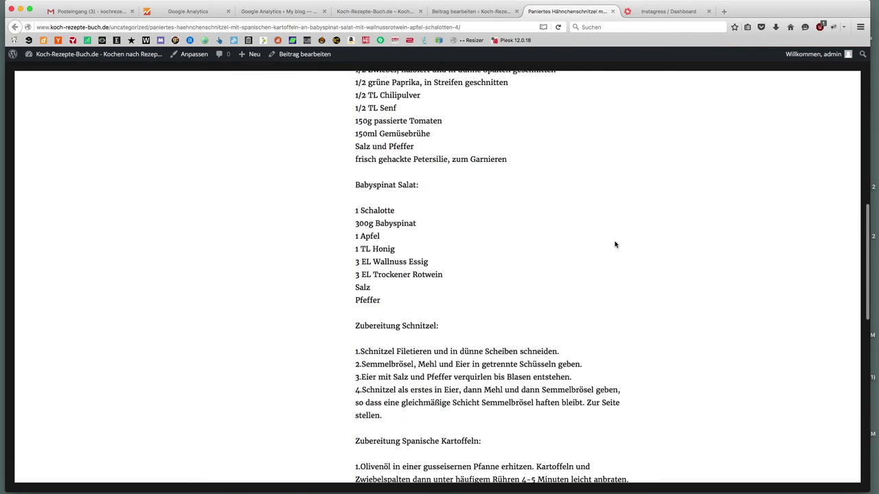
scroll(615, 245, "down", 2)
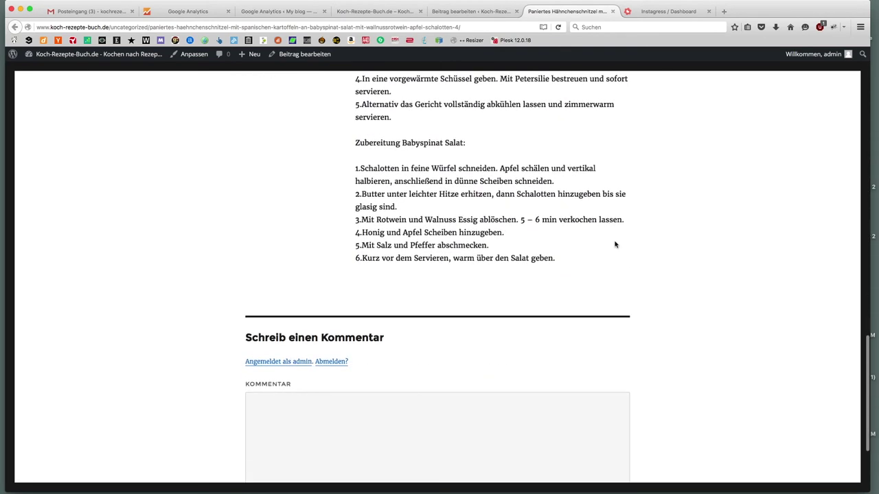
scroll(615, 244, "up", 20)
scroll(616, 244, "down", 7)
scroll(616, 245, "down", 9)
scroll(616, 244, "up", 17)
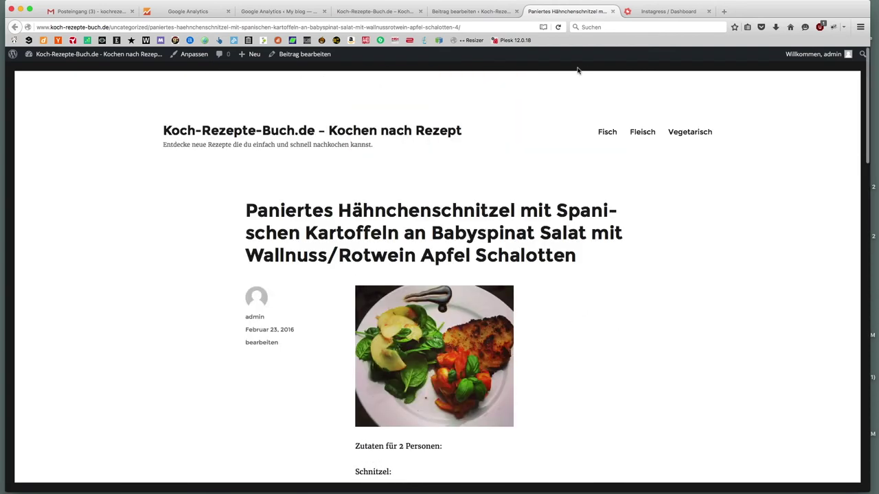
Highlight the ingredients section of the published post down to "Babyspinat Salat:" and examine how its subheadings stand out.
left_click_drag(471, 289, 339, 234)
scroll(338, 234, "down", 7)
left_click(396, 248)
scroll(398, 245, "down", 4)
left_click_drag(397, 225, 355, 83)
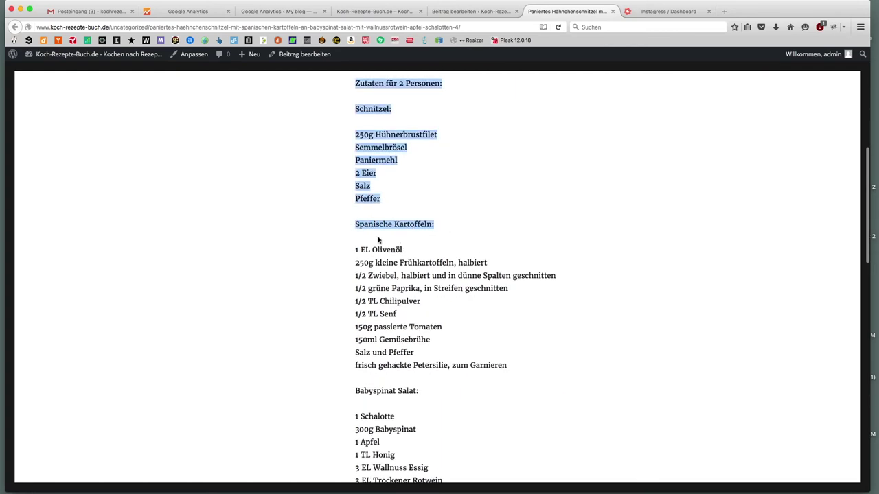
scroll(350, 240, "down", 5)
left_click(419, 246, "shift")
scroll(405, 237, "up", 3)
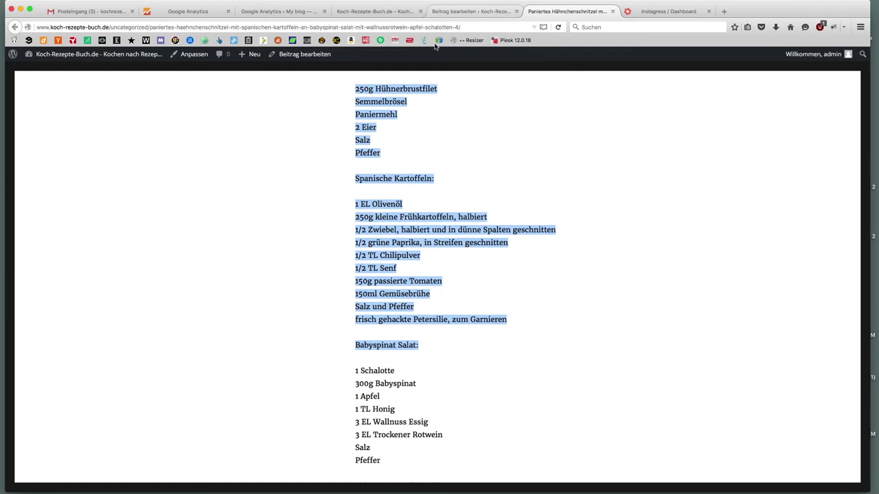
Return to the post editor, make the "Schnitzel:" subheading bold and update the post.
left_click(462, 11)
scroll(298, 271, "down", 3)
left_click_drag(153, 308, 94, 309)
left_click(395, 307)
scroll(398, 312, "up", 3)
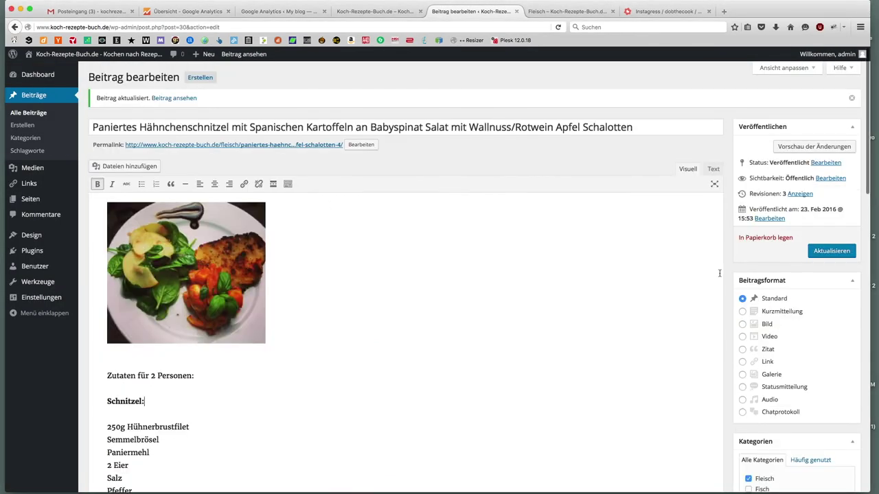
left_click(832, 251)
scroll(733, 289, "down", 4)
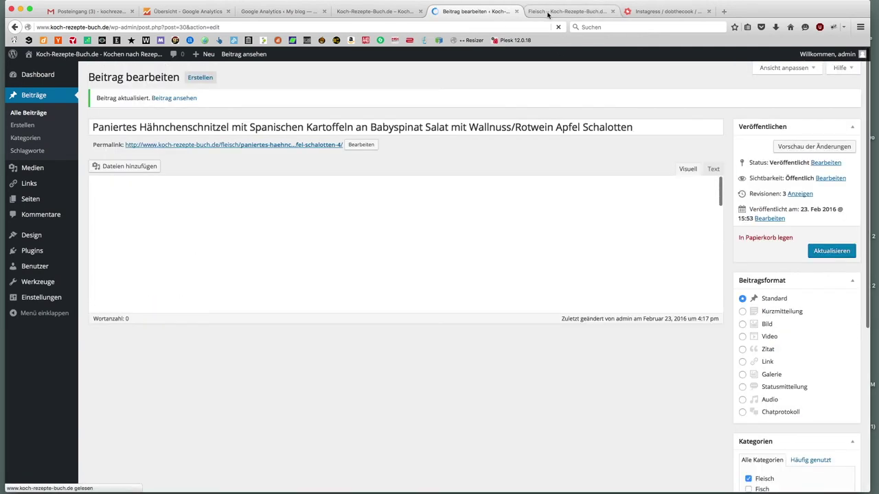
Check the updated recipe post in the Fleisch category and on the blog's front page.
left_click(548, 12)
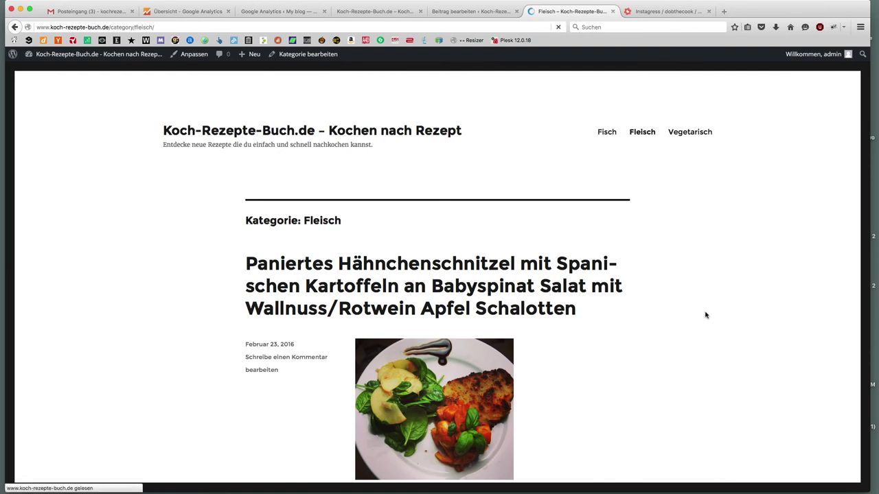
left_click(329, 134)
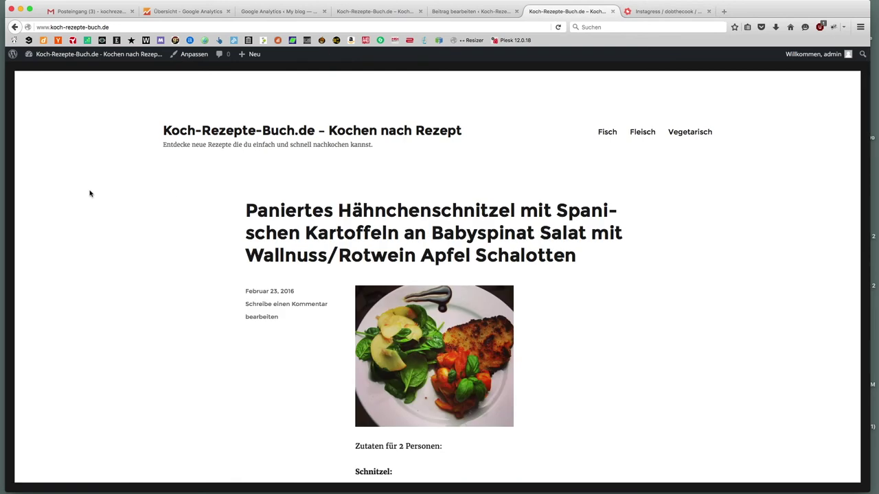
Switch to Instagress and review the account's activity options, main settings, comments, tags and usernames.
left_click(647, 14)
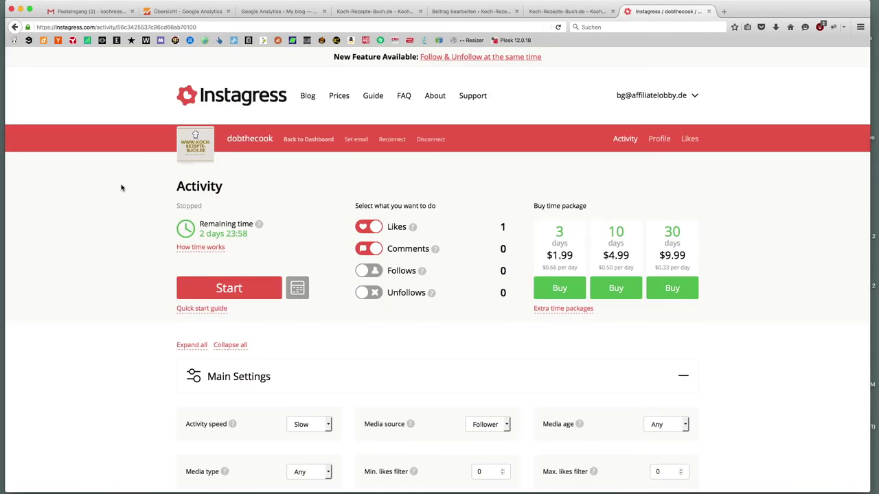
scroll(129, 190, "down", 2)
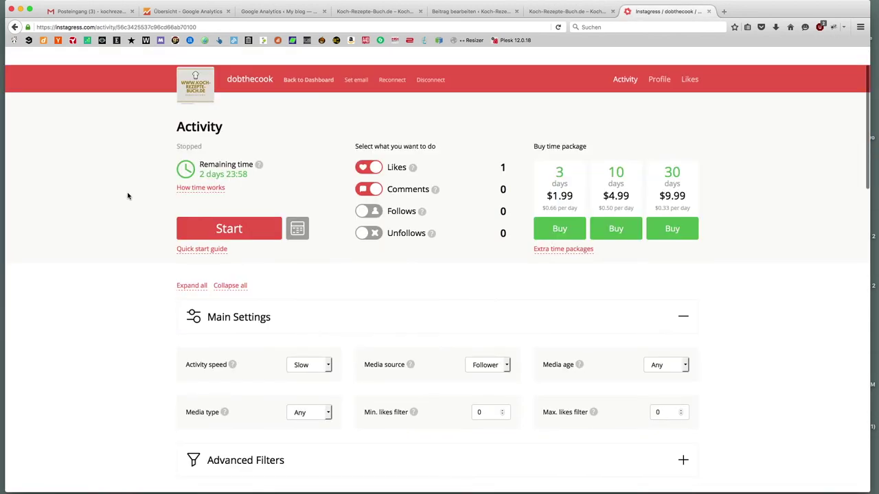
scroll(127, 196, "down", 4)
scroll(127, 198, "down", 9)
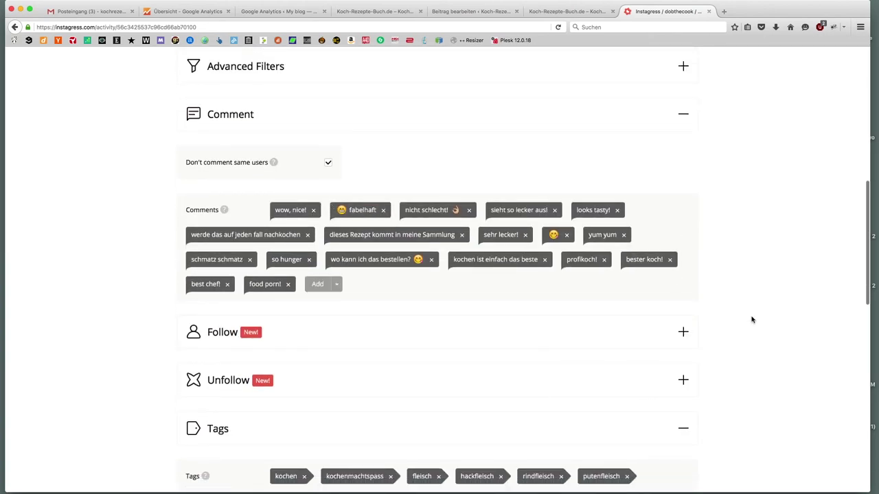
scroll(752, 320, "down", 7)
scroll(693, 278, "down", 4)
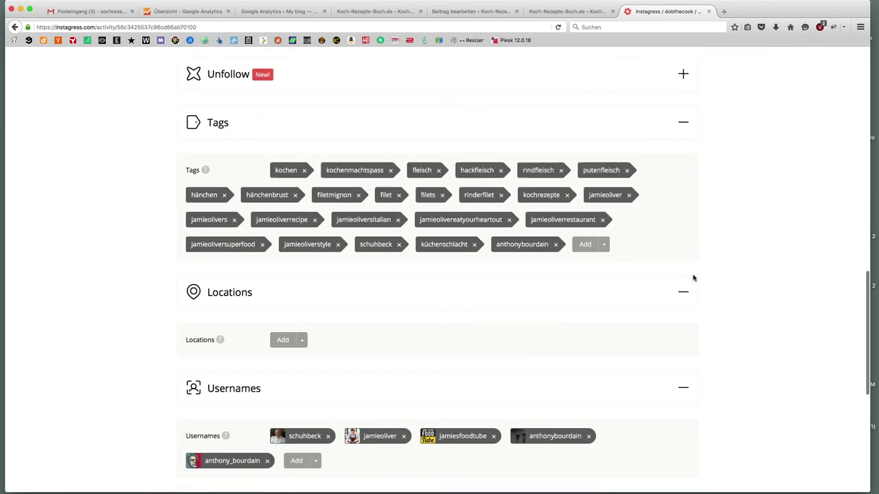
scroll(556, 411, "down", 2)
scroll(558, 410, "up", 15)
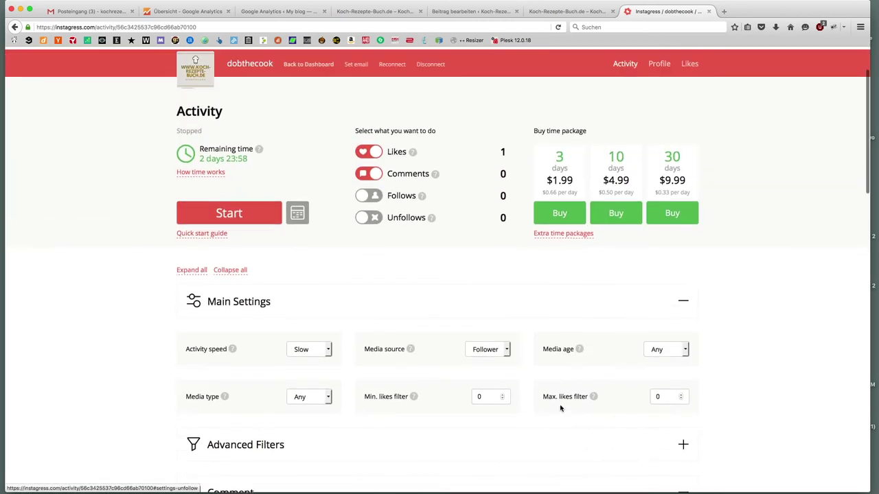
scroll(560, 408, "up", 2)
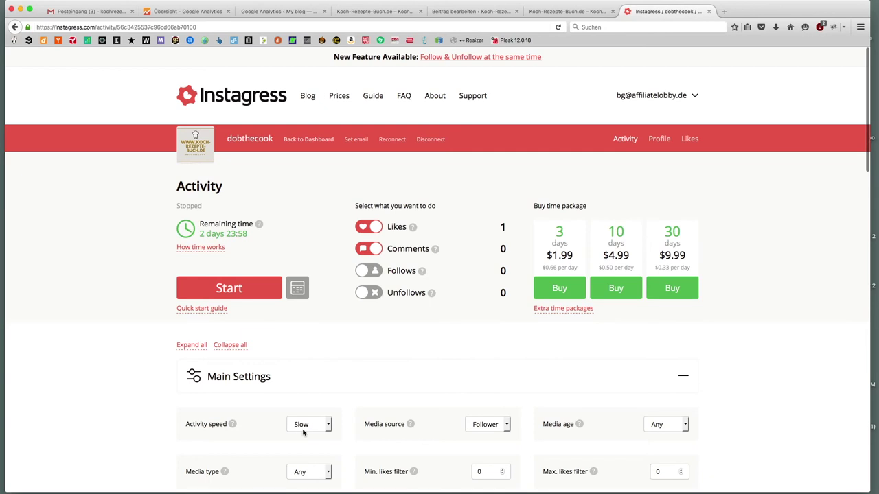
View the available media source options in the main settings, leaving followers of usernames selected.
scroll(472, 436, "down", 3)
left_click(477, 309)
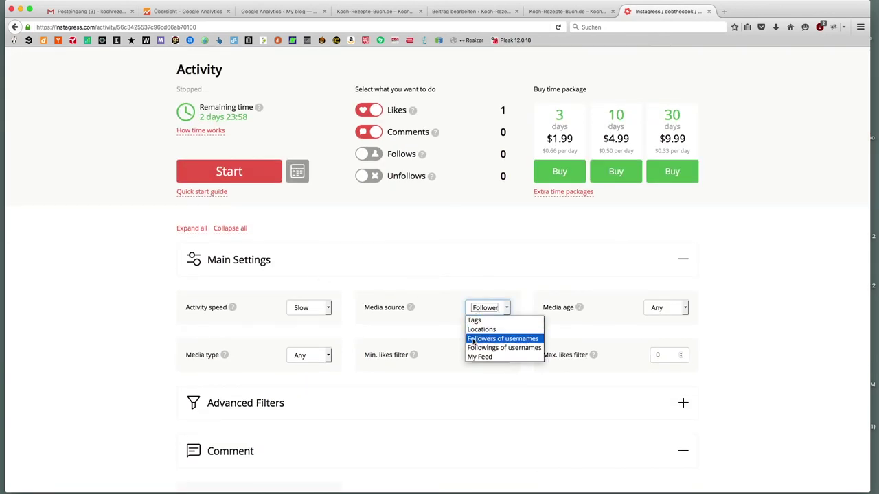
left_click(477, 270)
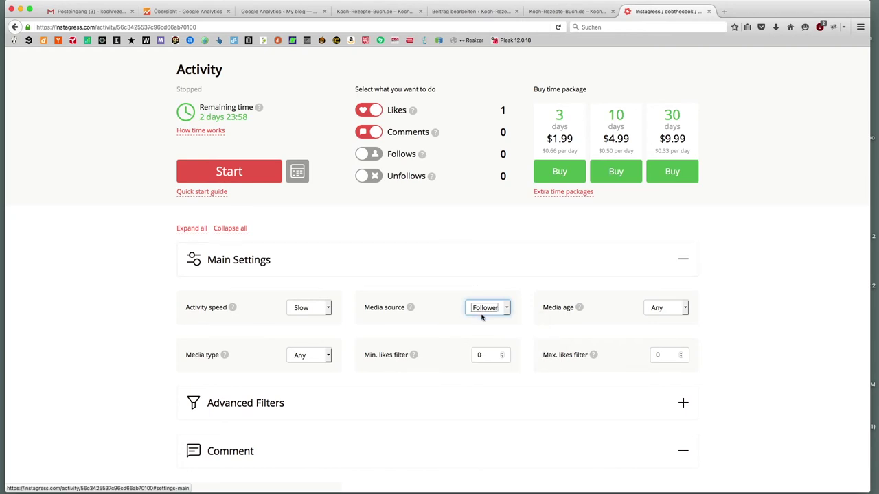
Start the Instagress activity for likes and comments and return to the blog's front page.
scroll(479, 322, "up", 3)
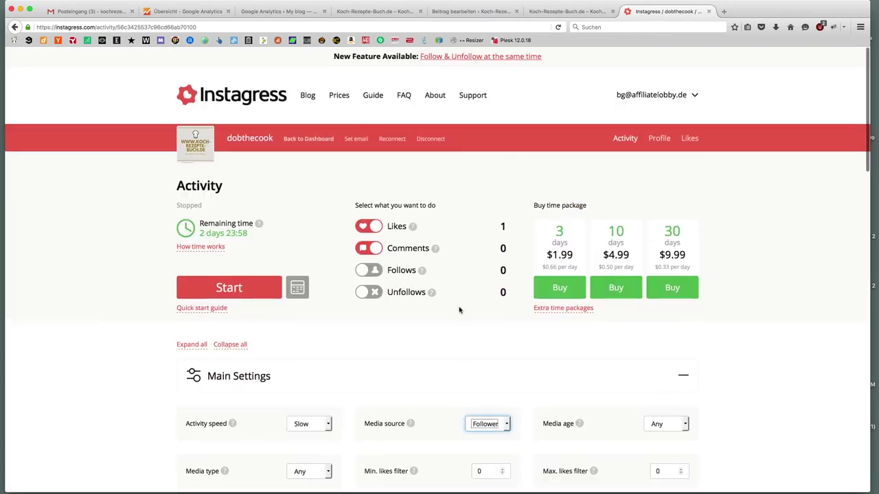
left_click(214, 289)
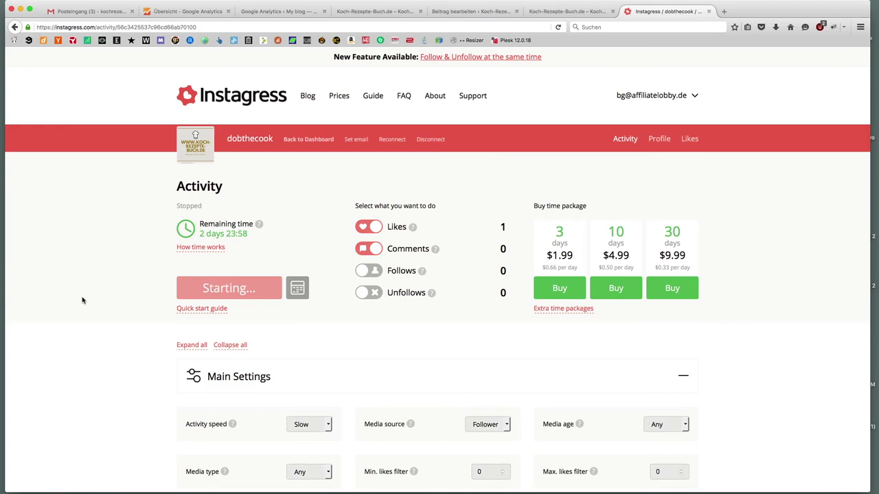
left_click(587, 12)
left_click(635, 13)
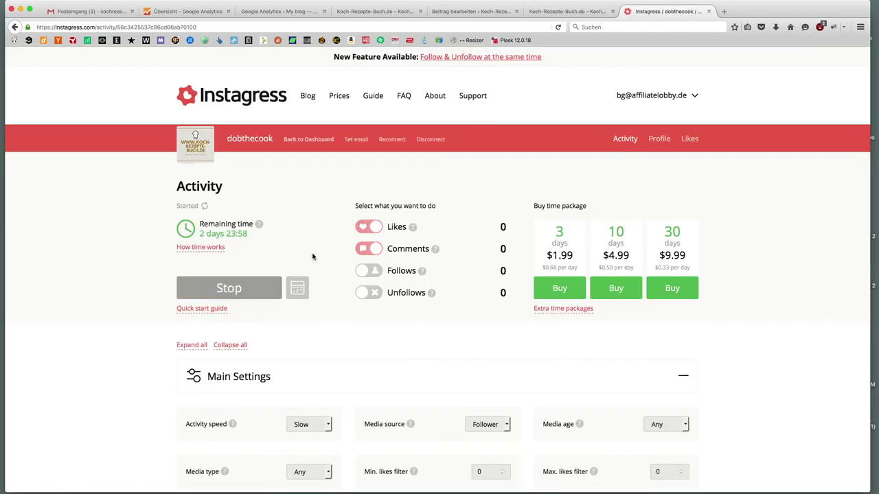
left_click(537, 11)
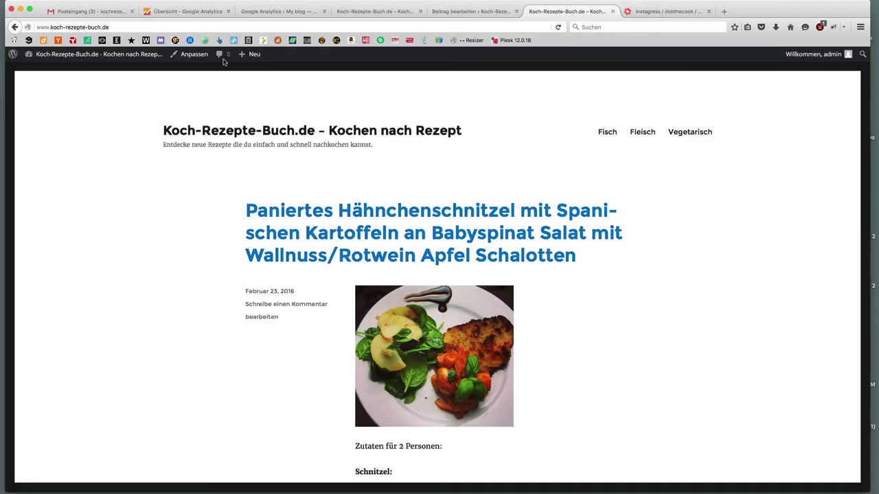